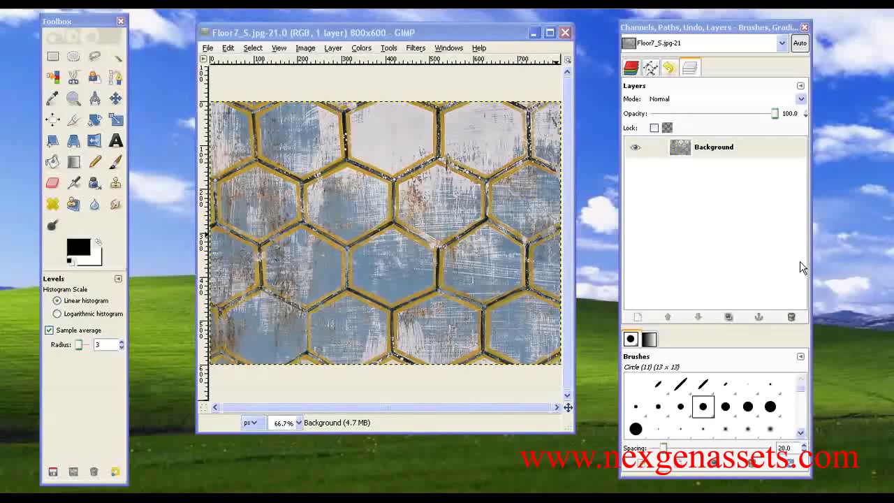
Switch to the web browser and review the search results for "gimp normal map filter", the NVIDIA Texture Tools page and the GIMP homepage
key("alt+Tab")
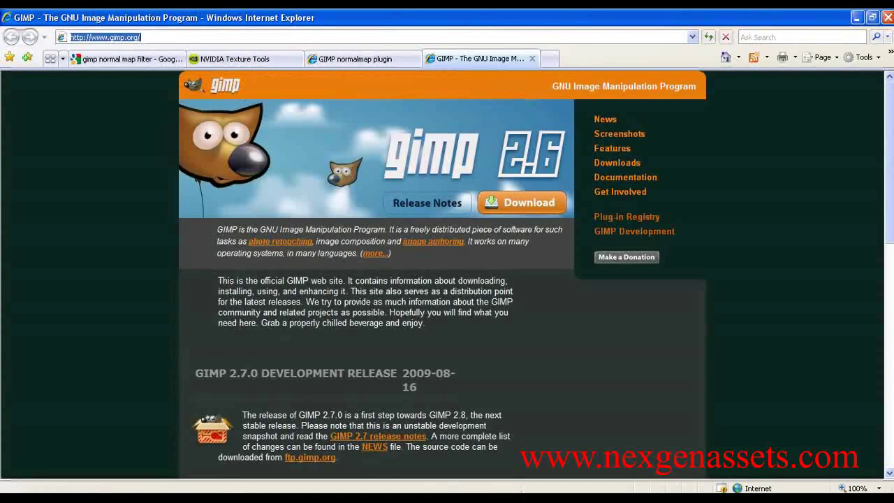
left_click(125, 61)
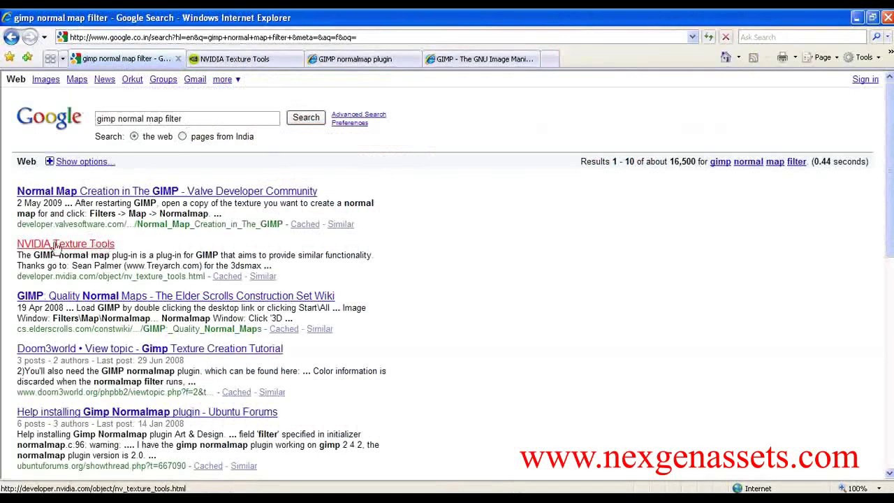
left_click(213, 58)
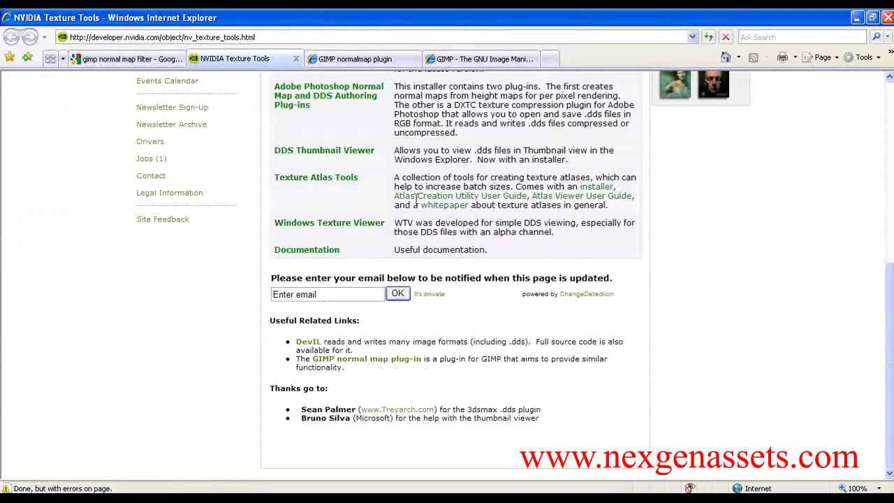
left_click(482, 59)
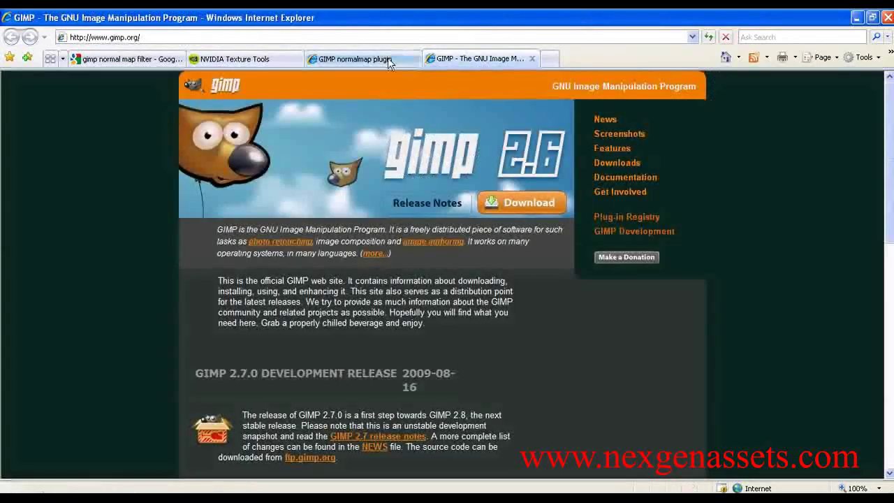
Examine the download section of the GIMP normalmap plugin page for the win32 binaries
left_click(355, 60)
scroll(133, 419, "down", 12)
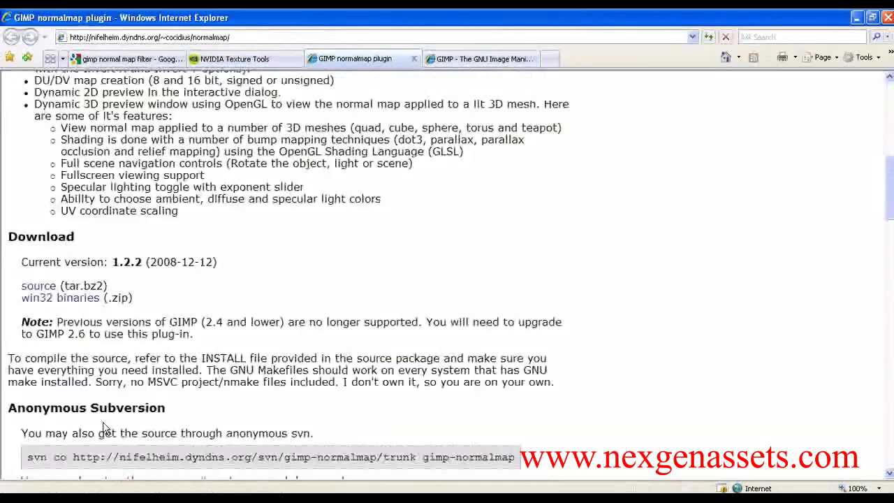
scroll(90, 223, "up", 8)
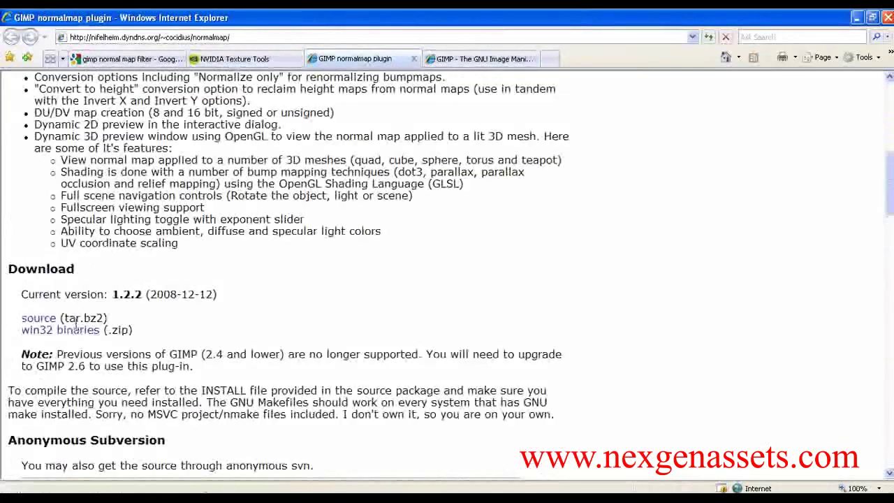
scroll(82, 332, "up", 10)
Return to GIMP and locate the Normalmap filter among the mapping filters
left_click(856, 17)
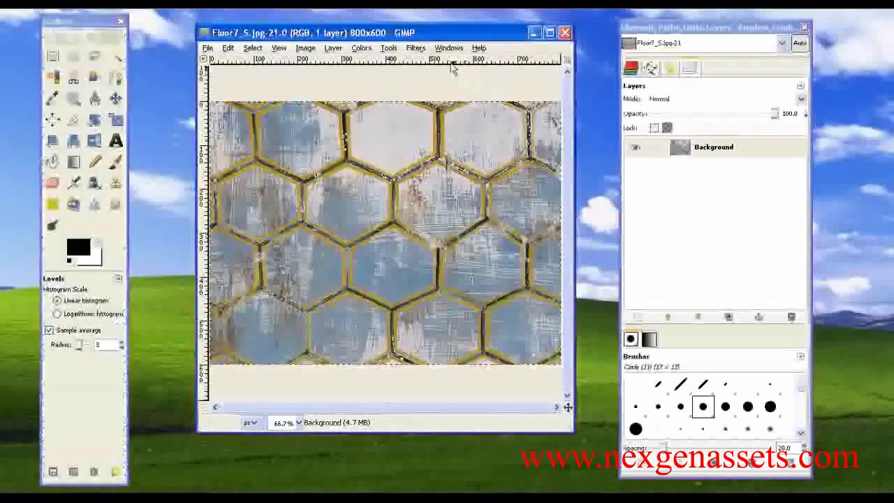
left_click(416, 48)
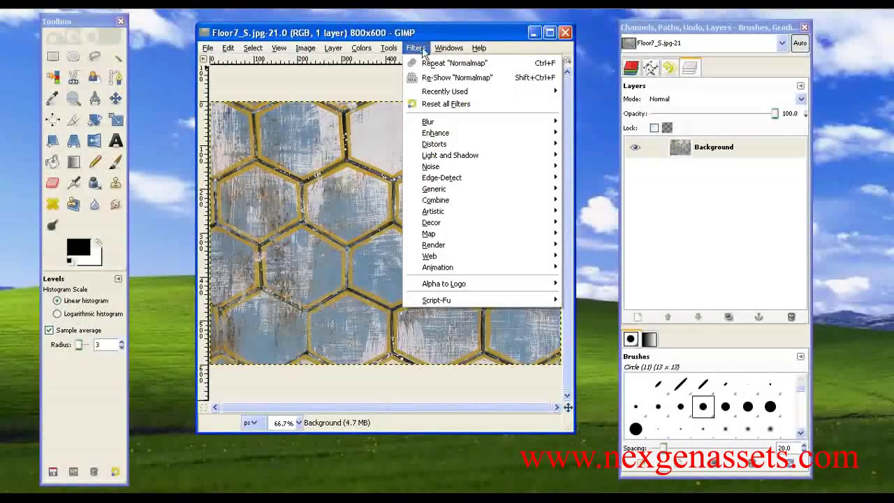
mouse_move(449, 236)
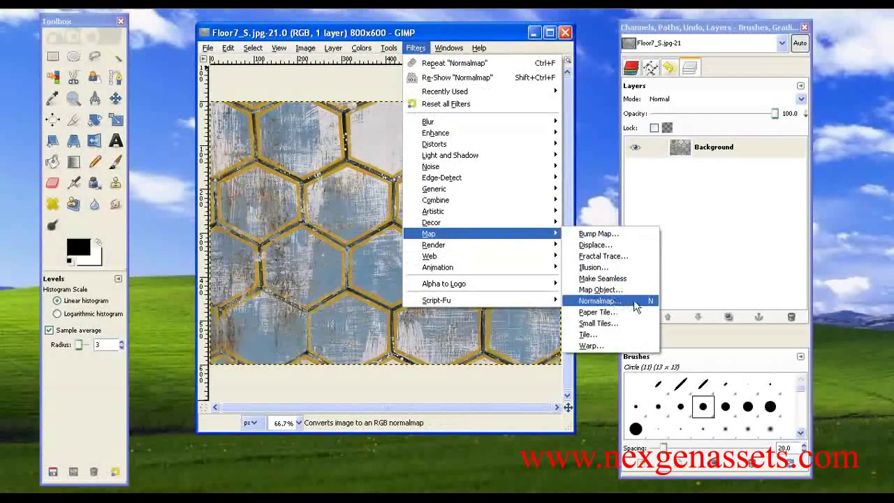
Move and enlarge the Floor7_S.jpg image window, and hide the layer boundary
left_click(336, 33)
left_click_drag(335, 32, 269, 12)
left_click_drag(521, 411, 596, 435)
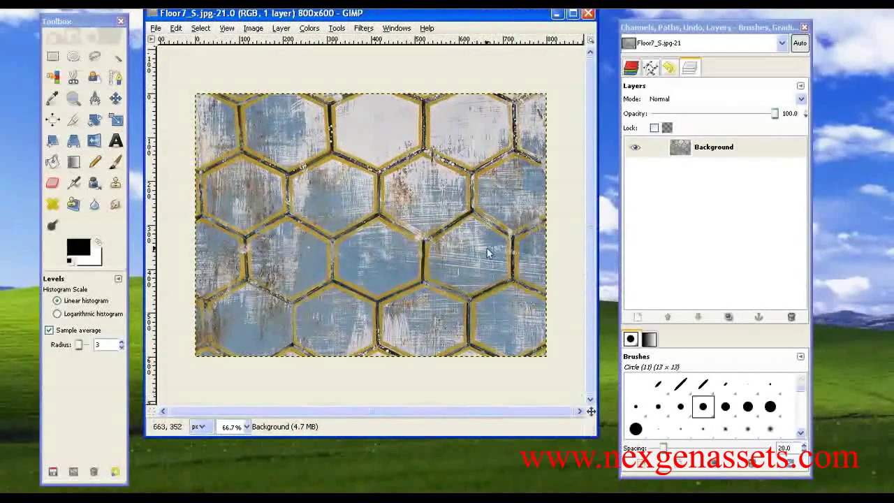
left_click(256, 29)
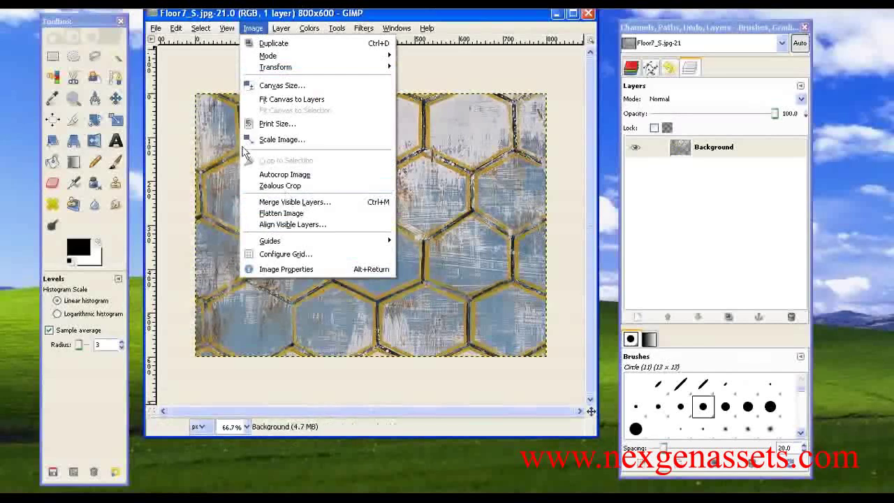
mouse_move(227, 28)
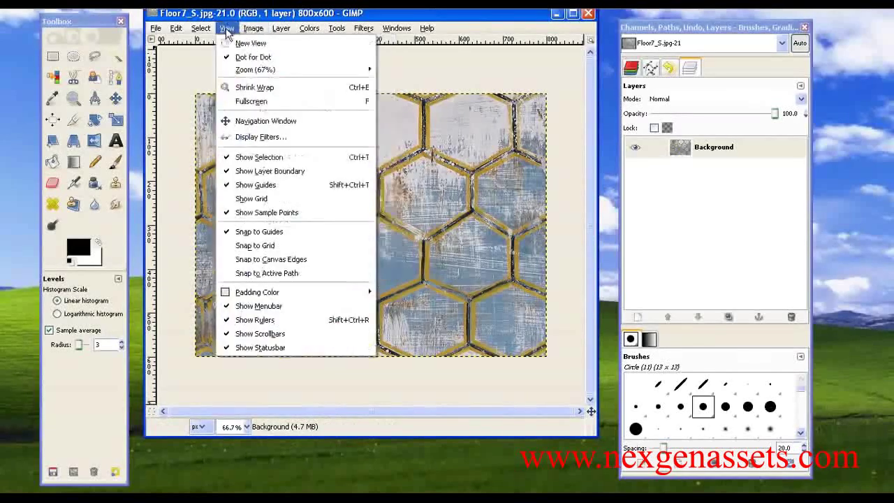
left_click(266, 174)
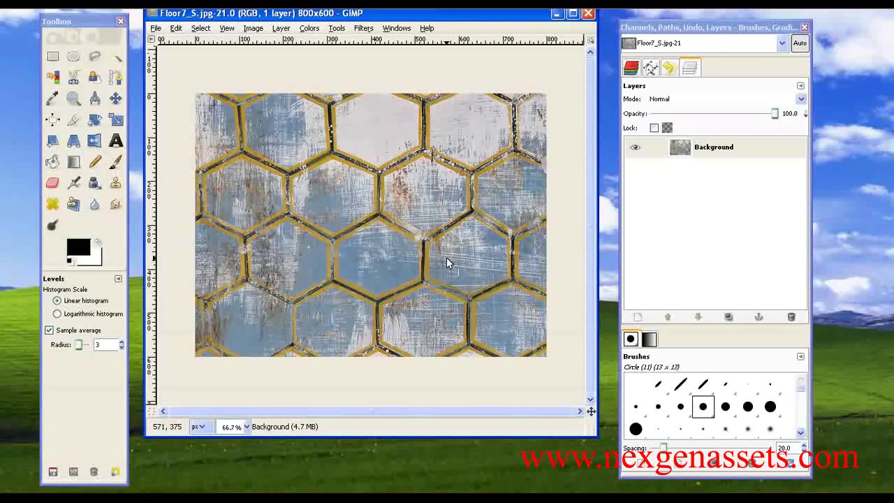
Desaturate the hexagon floor texture using the Lightness shade of gray
left_click(309, 27)
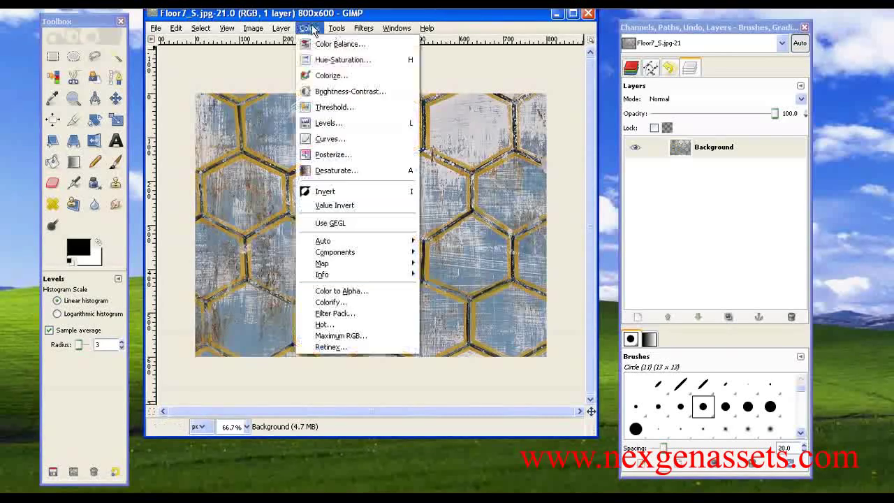
left_click(319, 172)
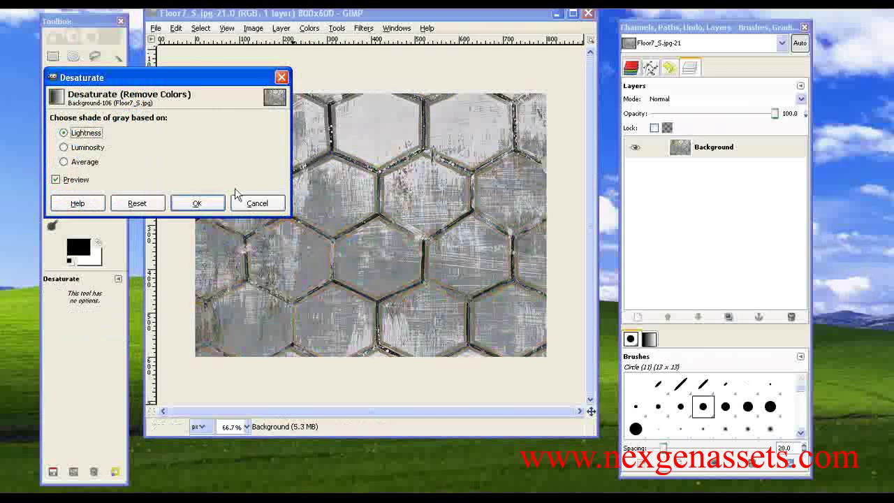
left_click(197, 203)
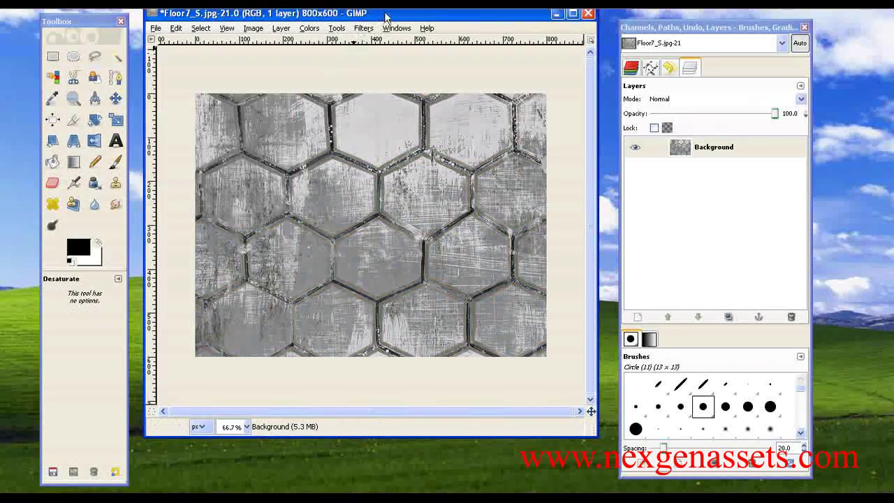
Enlarge the image window further, move the Layers dock aside, and fit the image to the window
left_click_drag(384, 17, 400, 18)
left_click_drag(610, 431, 771, 492)
mouse_move(677, 31)
left_mouse_down()
mouse_move(768, 16)
mouse_move(752, 17)
left_mouse_up()
left_click_drag(534, 14, 449, 19)
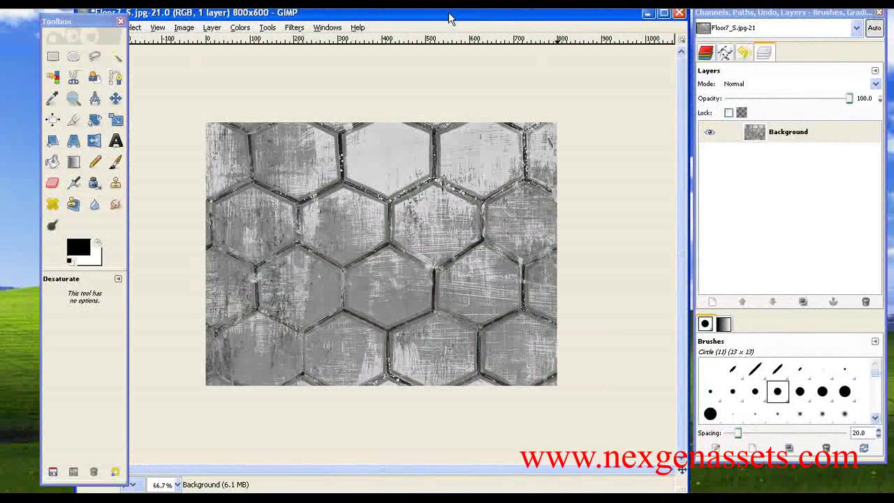
key("shift+ctrl+j")
left_click_drag(440, 16, 462, 16)
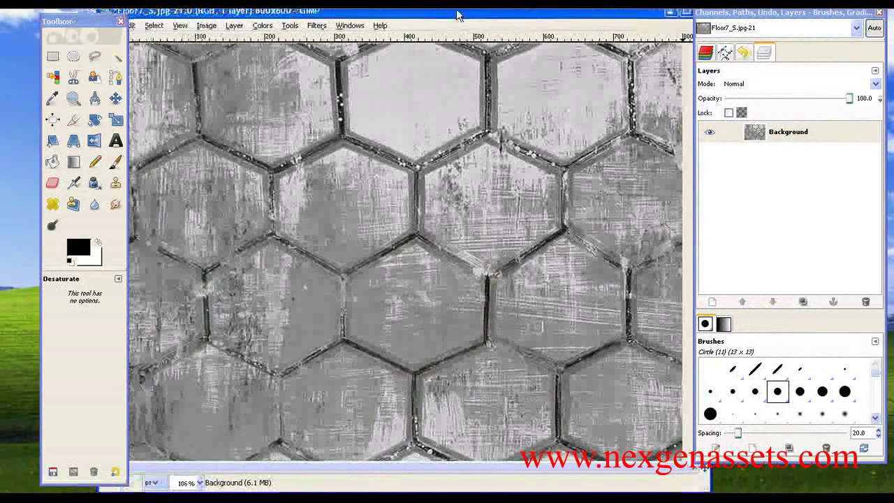
Increase the texture's contrast with Levels, setting the Value channel's input gamma to 0.31 and white point to 184
left_click(258, 28)
left_click(269, 122)
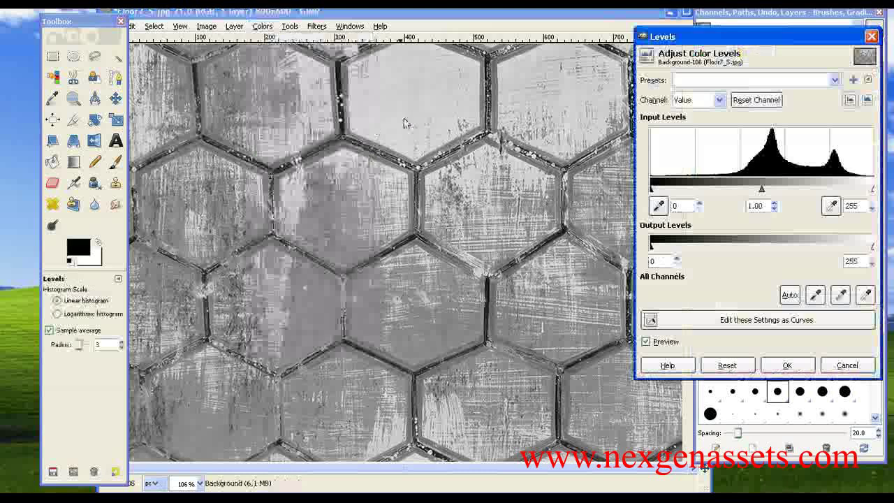
left_click_drag(754, 192, 780, 195)
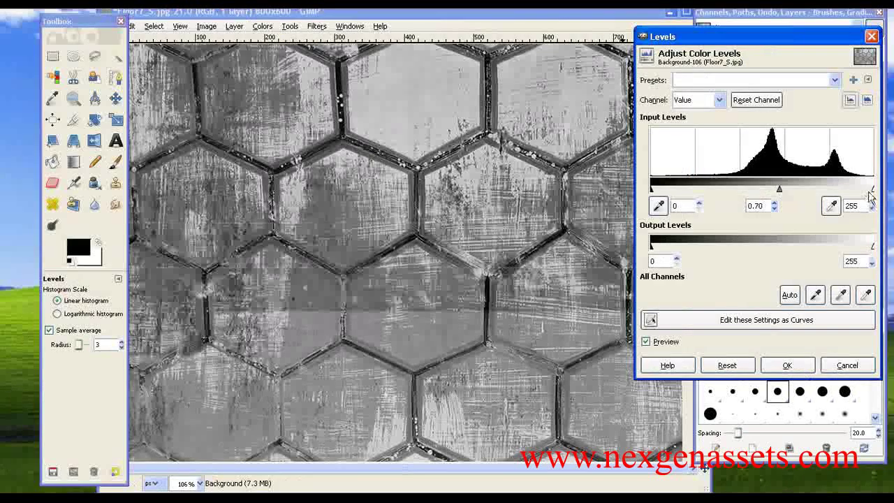
left_click_drag(872, 189, 811, 192)
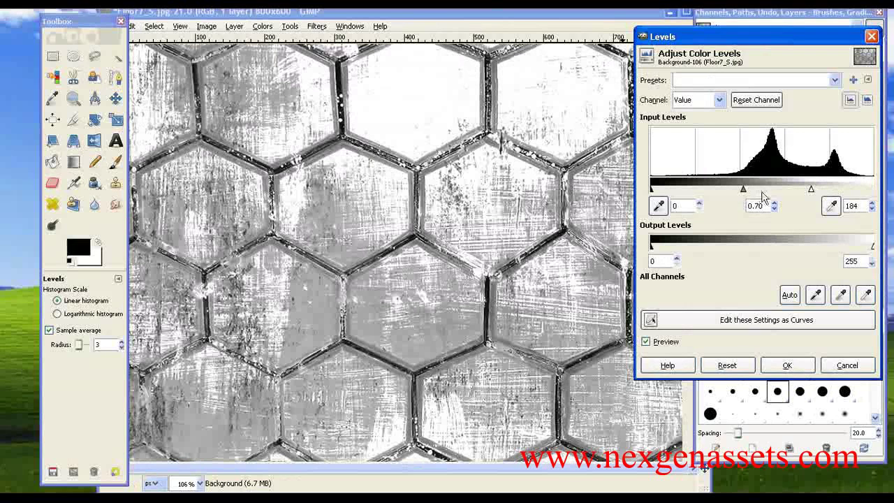
left_click_drag(743, 189, 773, 192)
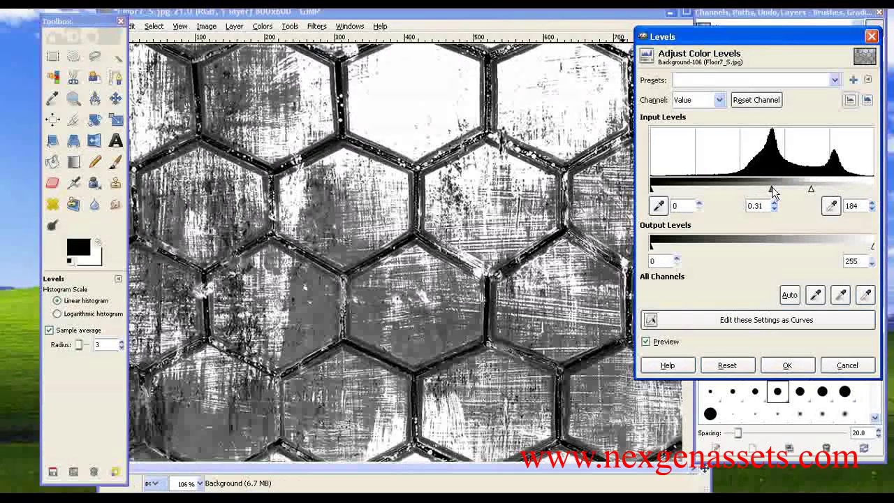
left_click(788, 366)
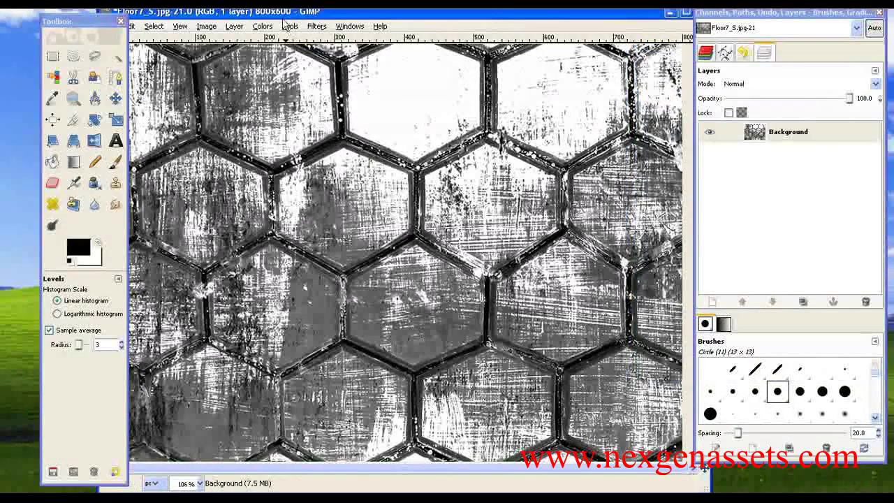
Apply the Normalmap filter to the grayscale texture with the 4 sample filter and a scale of 1.00000
left_click(314, 26)
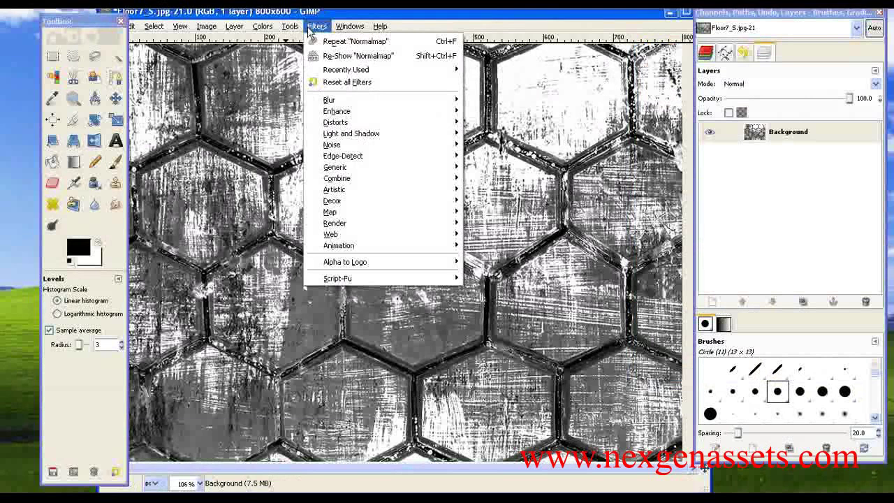
mouse_move(350, 212)
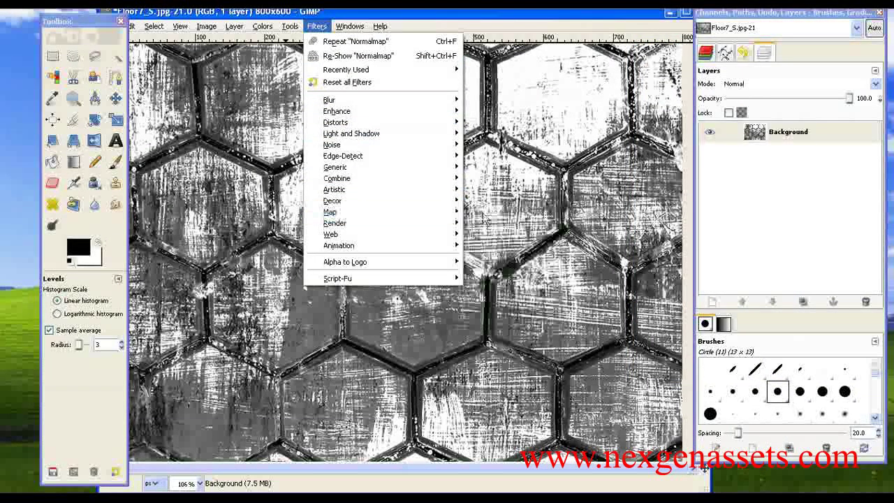
left_click(547, 279)
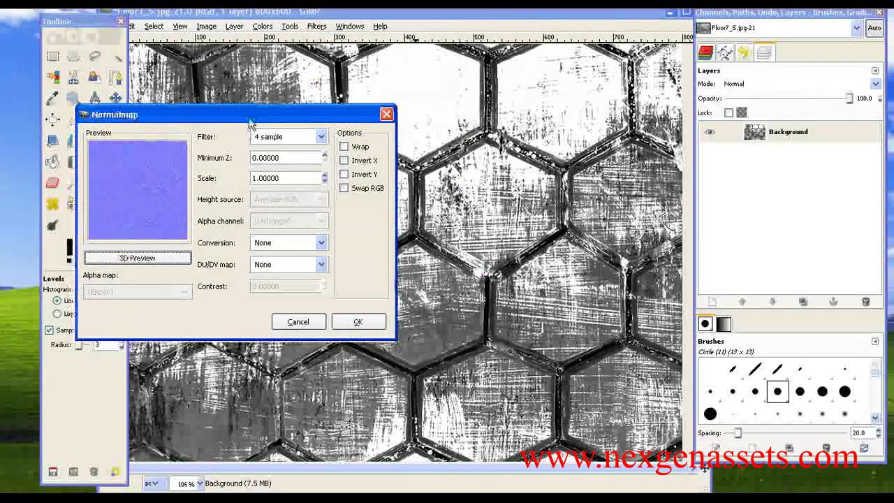
left_click_drag(244, 120, 314, 111)
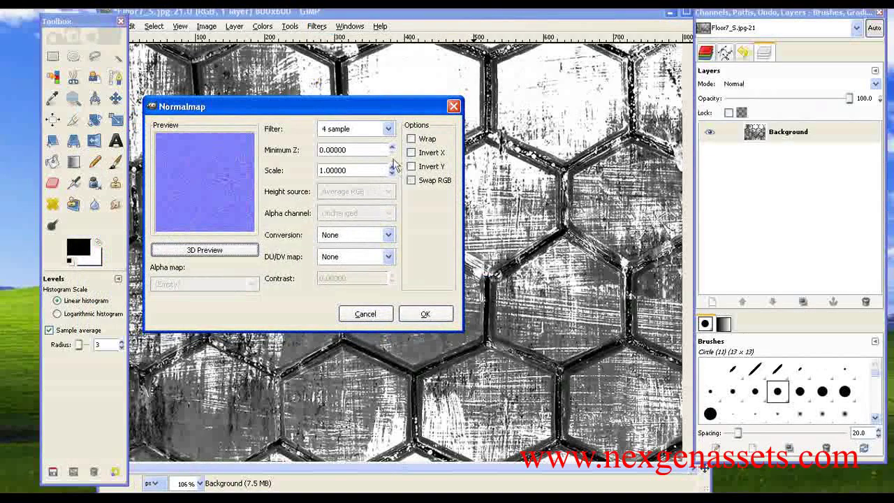
left_click_drag(211, 107, 239, 106)
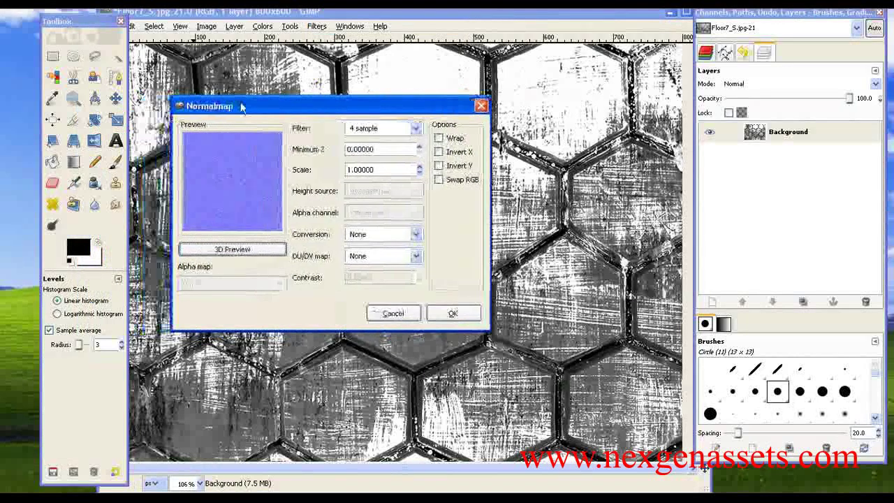
left_click(373, 130)
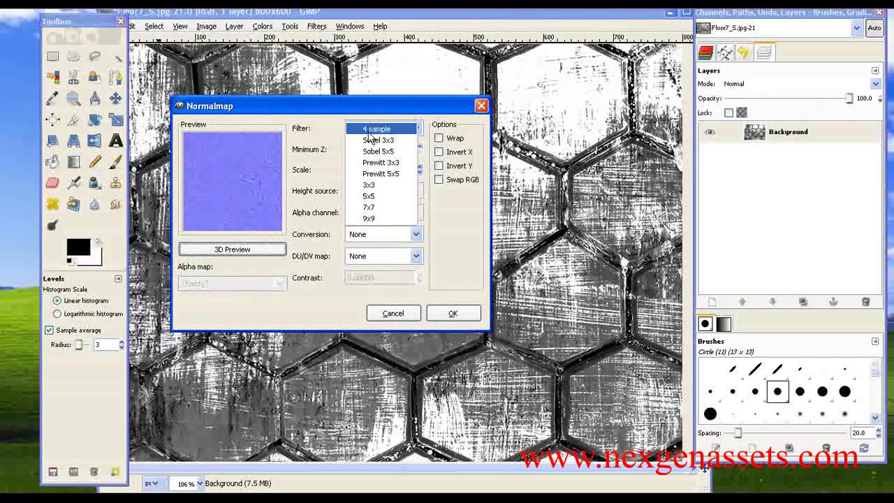
left_click(373, 130)
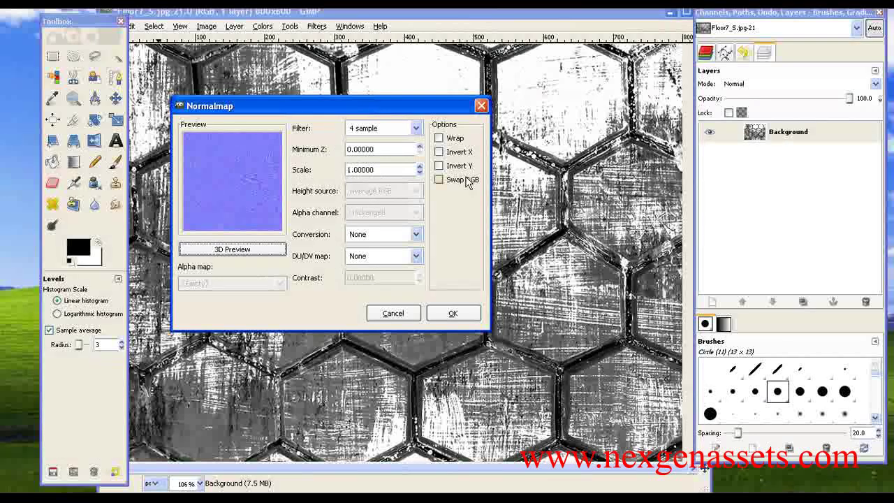
left_click(456, 315)
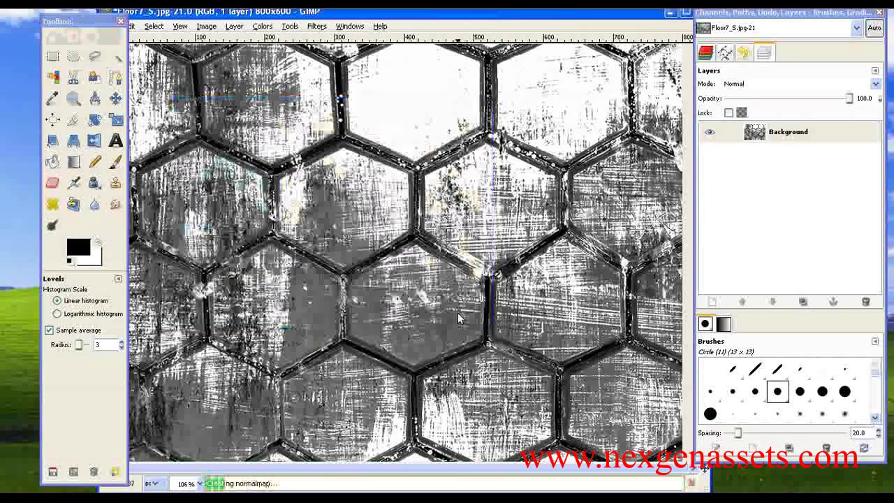
Inspect the normal map at 100% zoom and move the Toolbox clear of the image window
left_click_drag(412, 237, 474, 213)
scroll(473, 212, "up", 2)
scroll(486, 238, "up", 1)
scroll(491, 285, "down", 4)
scroll(492, 285, "up", 1)
left_click_drag(101, 18, 65, 19)
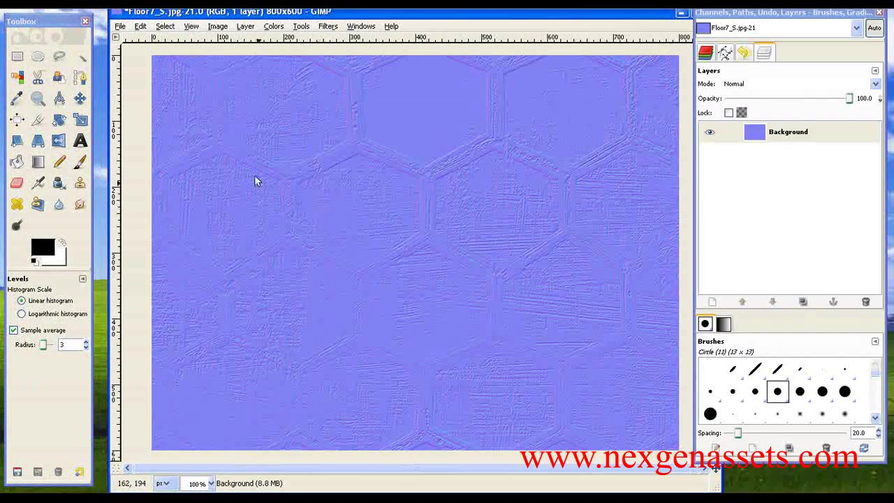
Duplicate the normal map image
left_click(217, 26)
mouse_move(241, 68)
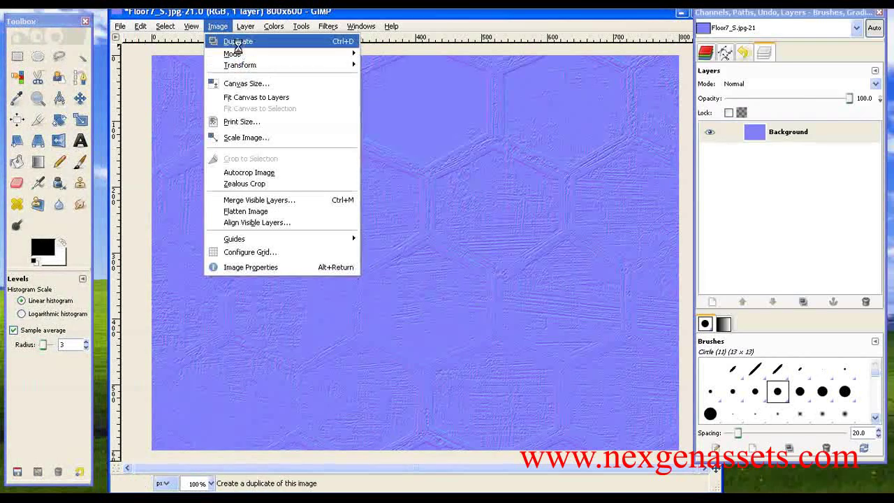
left_click(237, 41)
Move the duplicate and original image windows apart, and bring the original Floor7_S.jpg window to the front
left_click_drag(267, 135, 283, 71)
left_click_drag(403, 19, 492, 52)
left_click(198, 108)
left_click_drag(298, 77, 233, 42)
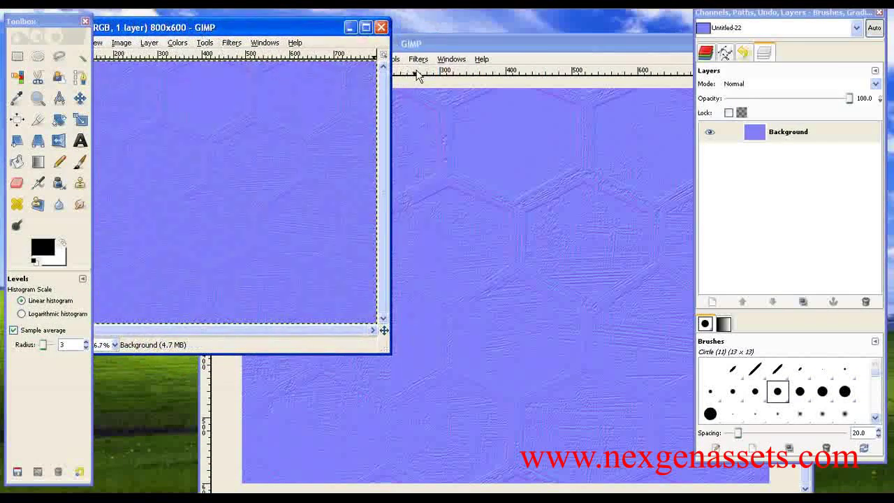
left_click(419, 76)
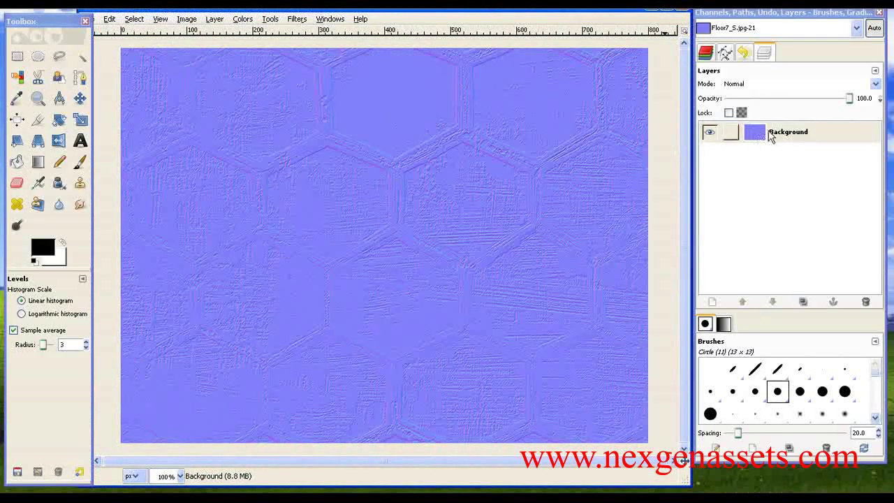
Duplicate the Background layer of the normal map and rename the copy DETAIL_LAYER
left_click(802, 301)
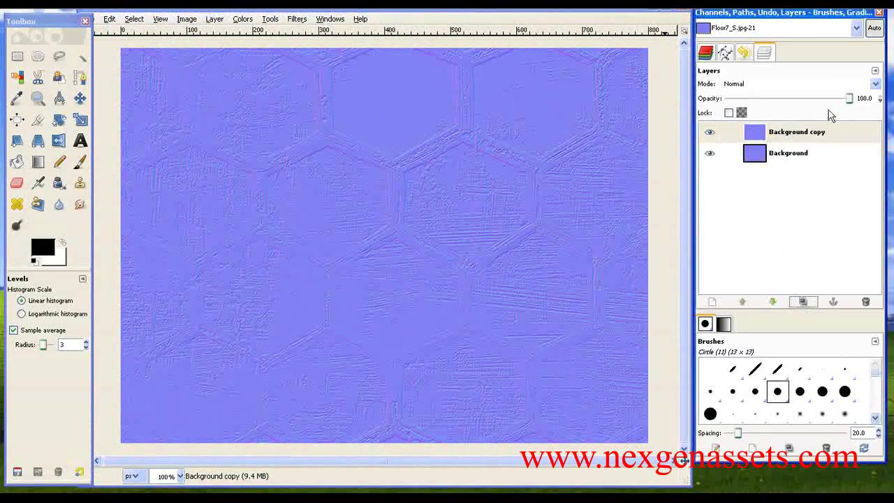
double_click(805, 133)
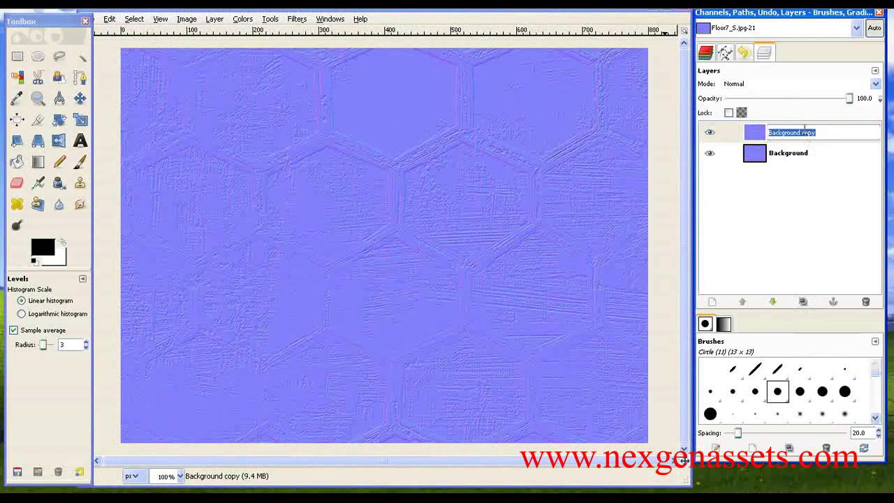
type("DETA")
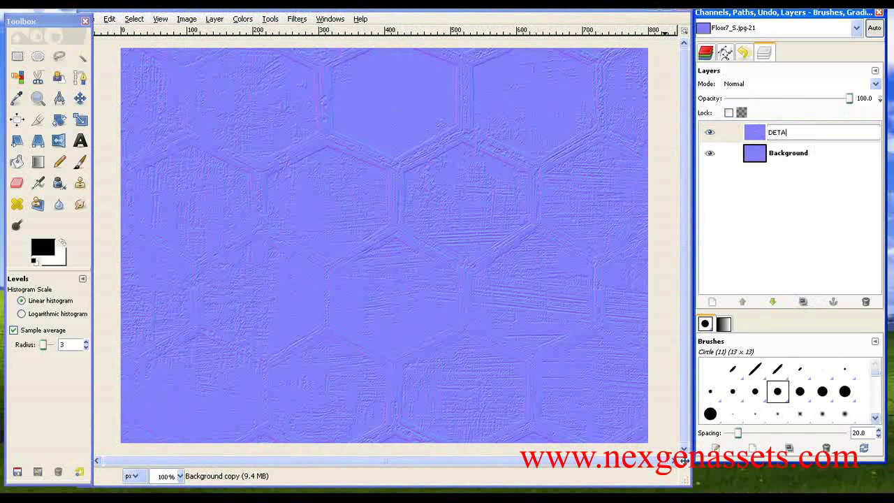
type("IL_LAYER")
key("Return")
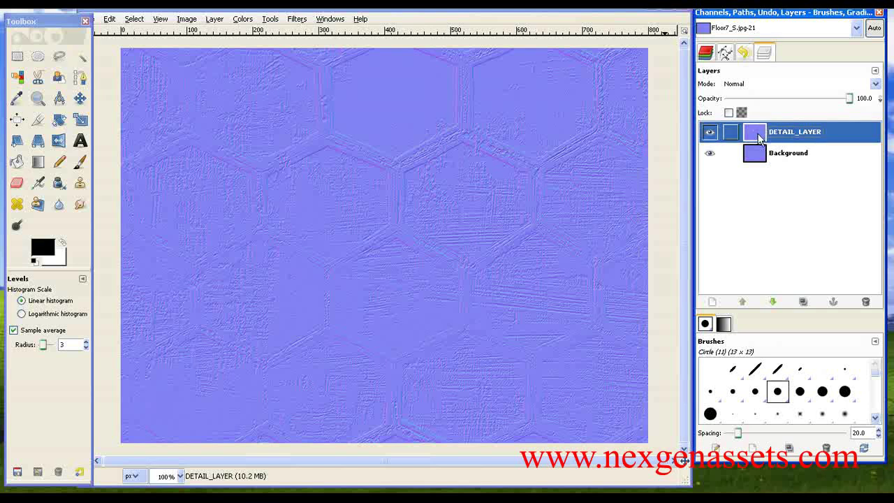
Rename the original Background layer to DEPTH_LAYER
left_click(814, 155)
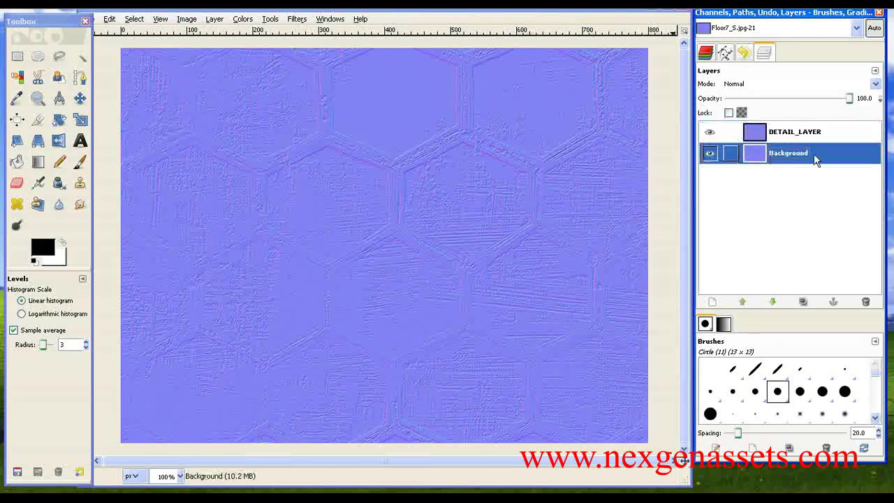
double_click(800, 155)
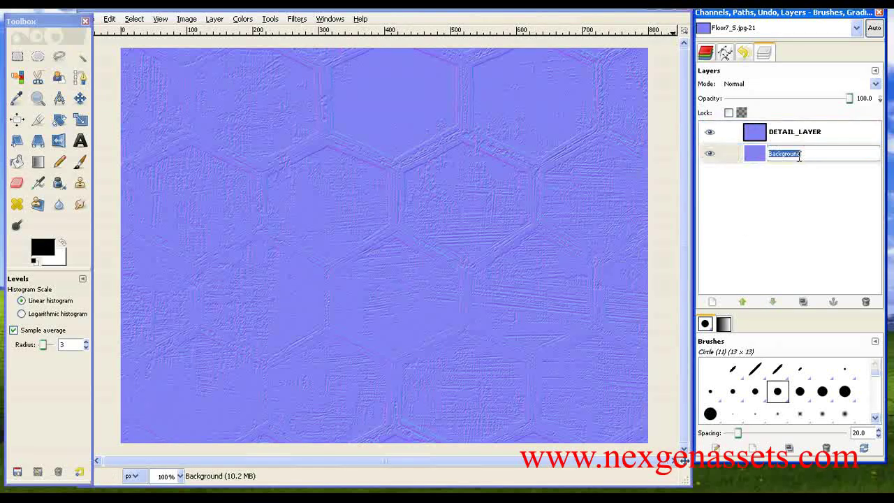
right_click(799, 156)
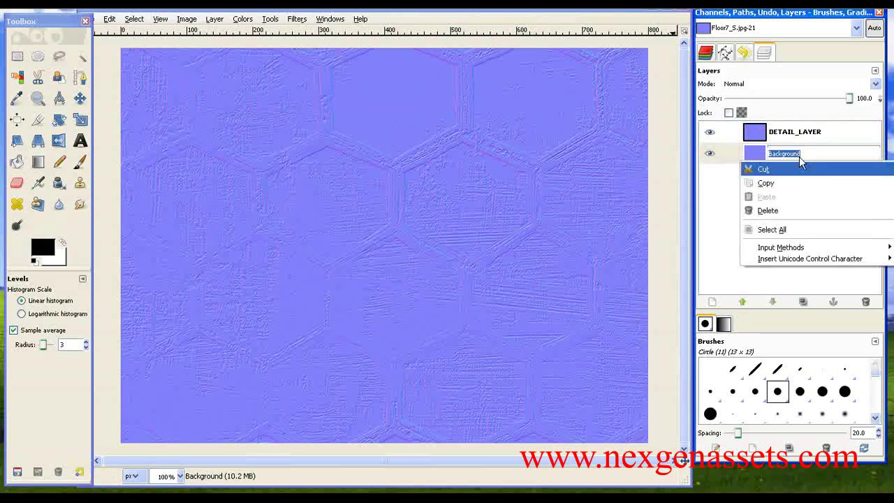
key("Escape")
type("DEPTH_L")
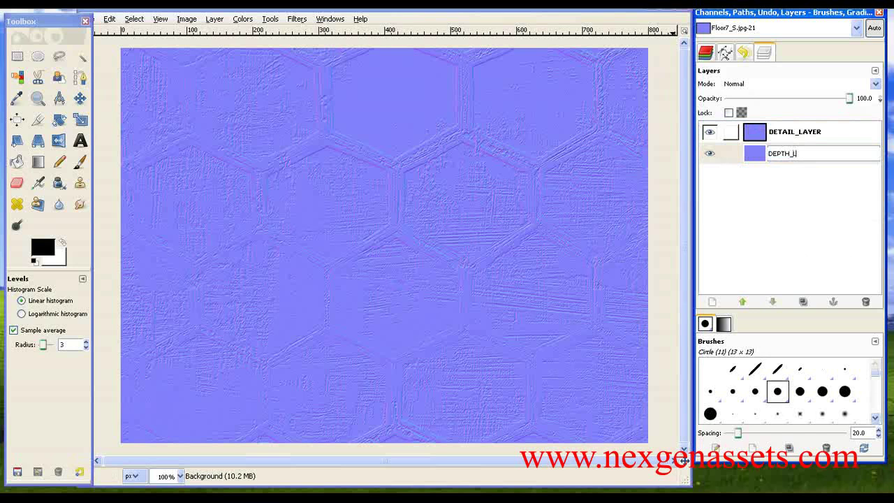
type("AYER")
key("Return")
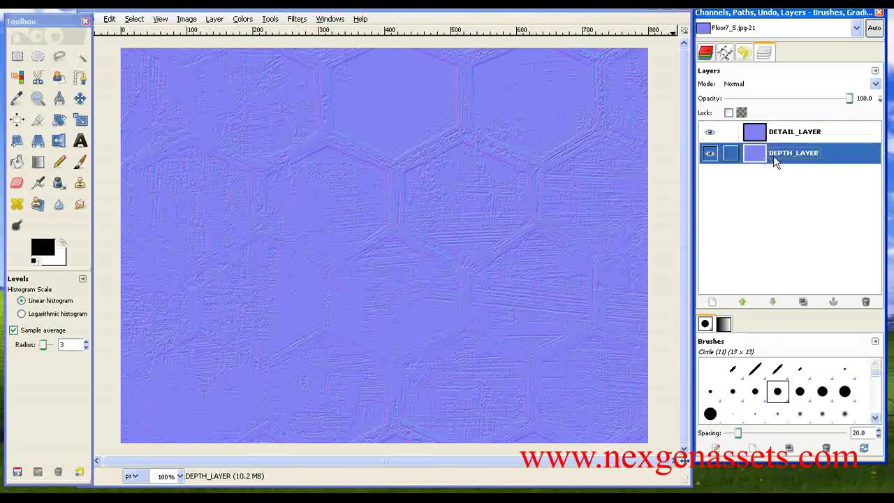
Apply a Gaussian Blur to DEPTH_LAYER with a 3.0 px horizontal and vertical radius using the RLE method
left_click(809, 137)
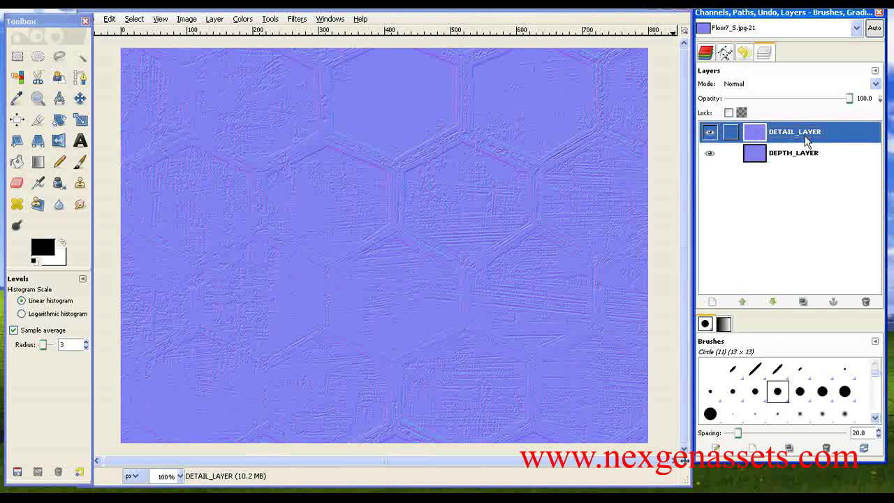
left_click(759, 159)
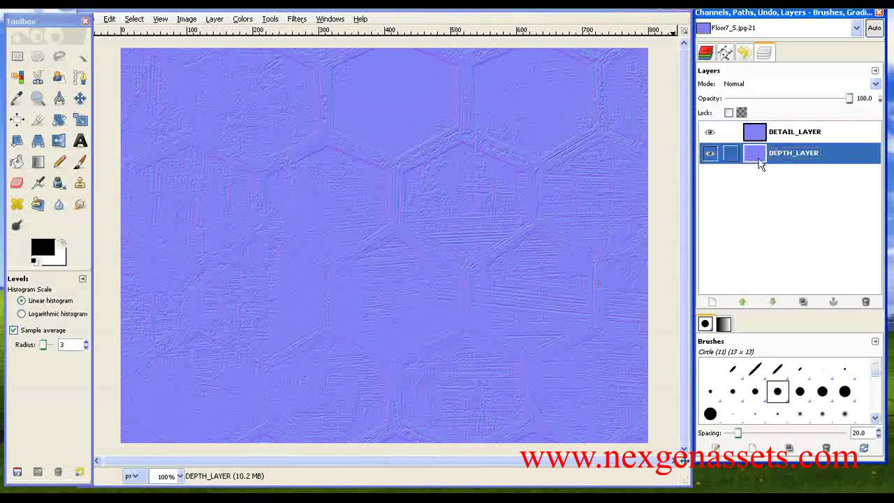
left_click(271, 19)
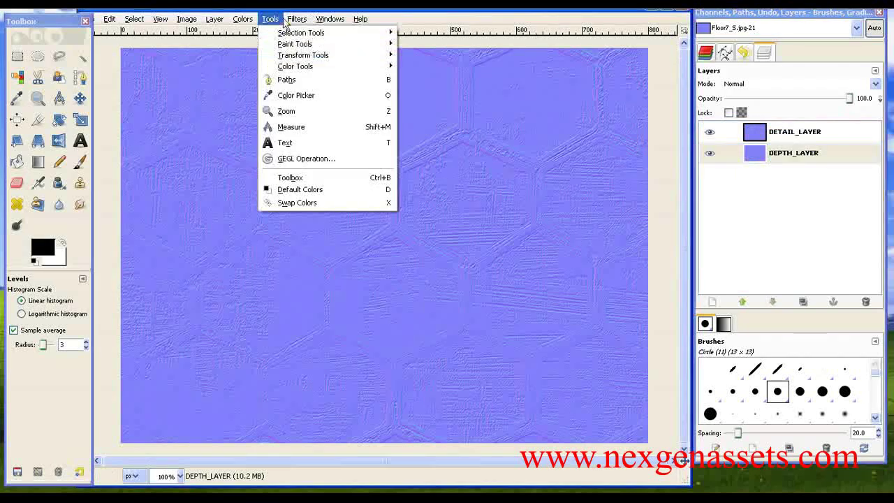
left_click(292, 21)
left_click(292, 21)
mouse_move(314, 92)
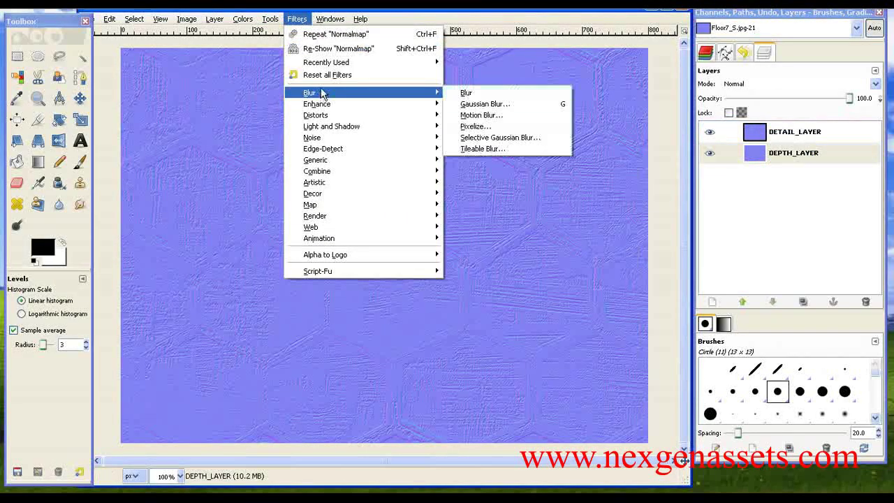
left_click(555, 104)
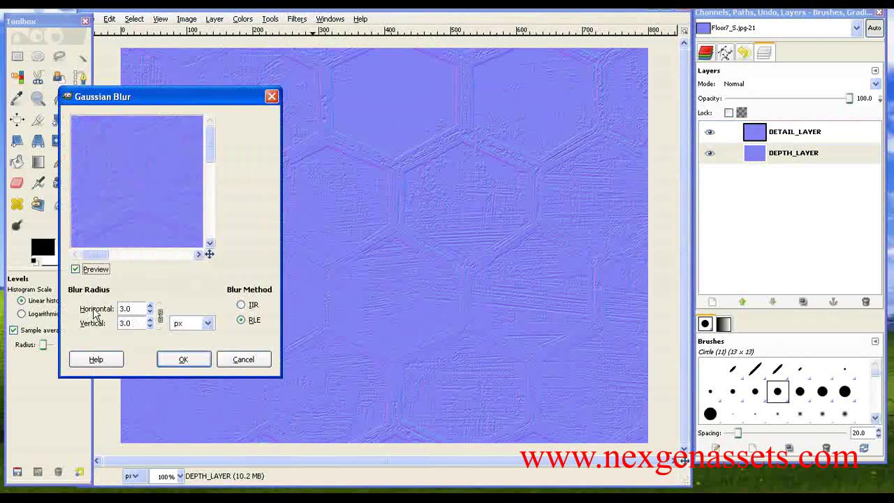
left_click(192, 364)
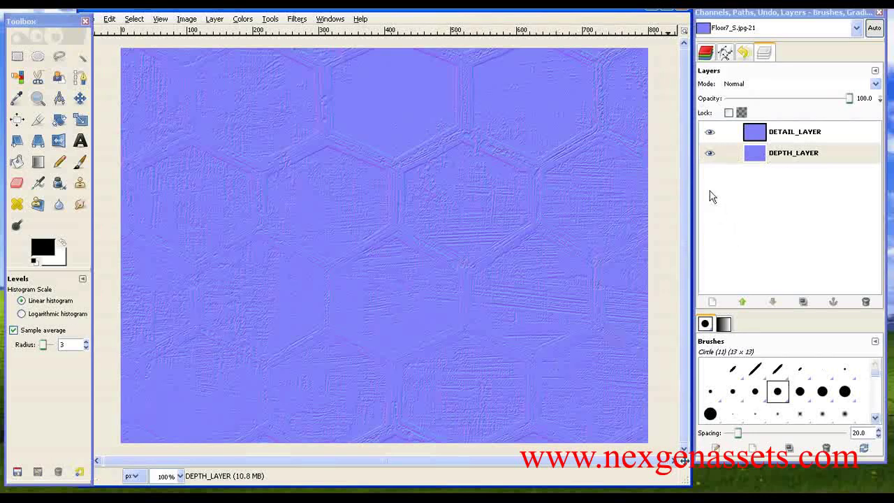
Hide DEPTH_LAYER and sharpen DETAIL_LAYER with a sharpness of 36
left_click(709, 152)
left_click(761, 131)
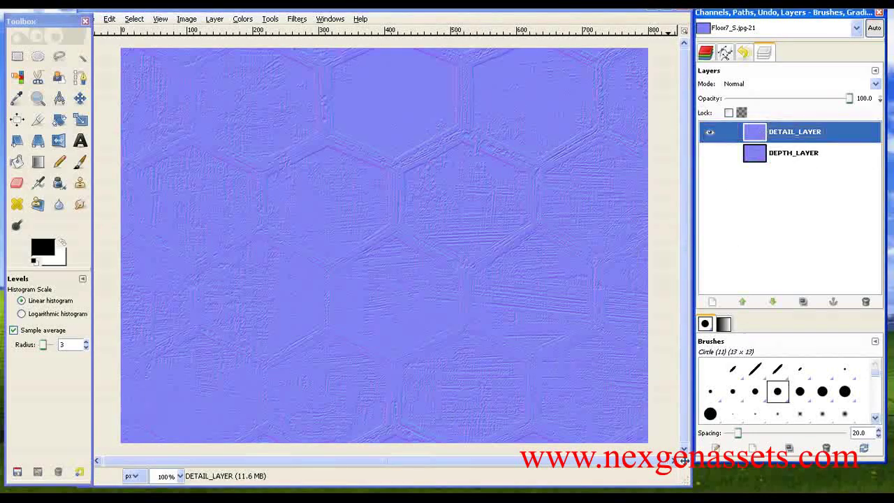
left_click(269, 19)
mouse_move(296, 19)
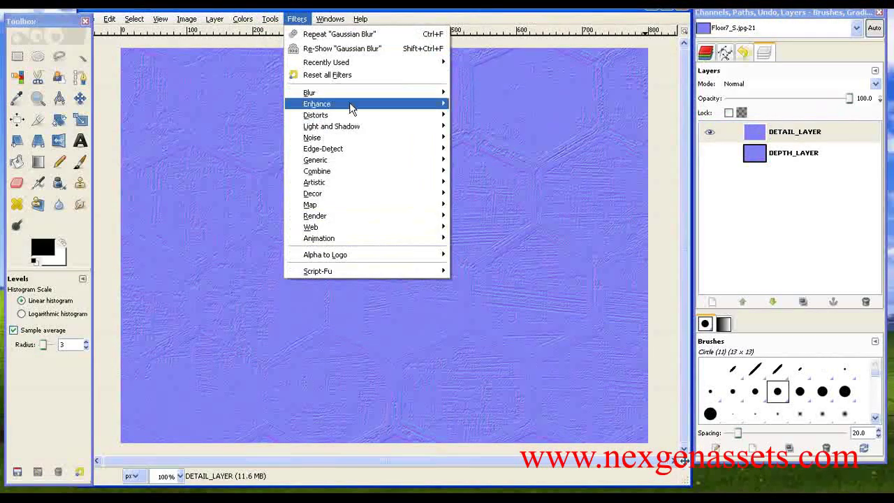
mouse_move(353, 105)
left_click(501, 171)
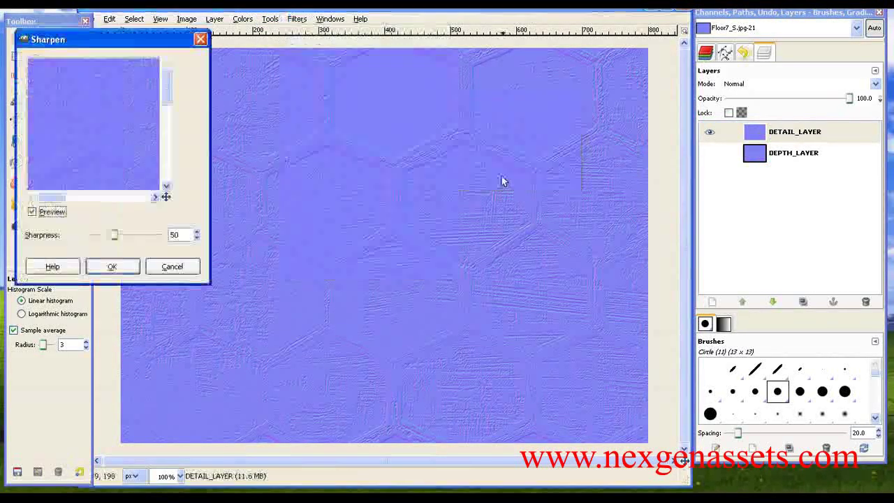
mouse_move(115, 235)
left_mouse_down()
mouse_move(96, 237)
mouse_move(103, 239)
left_mouse_up()
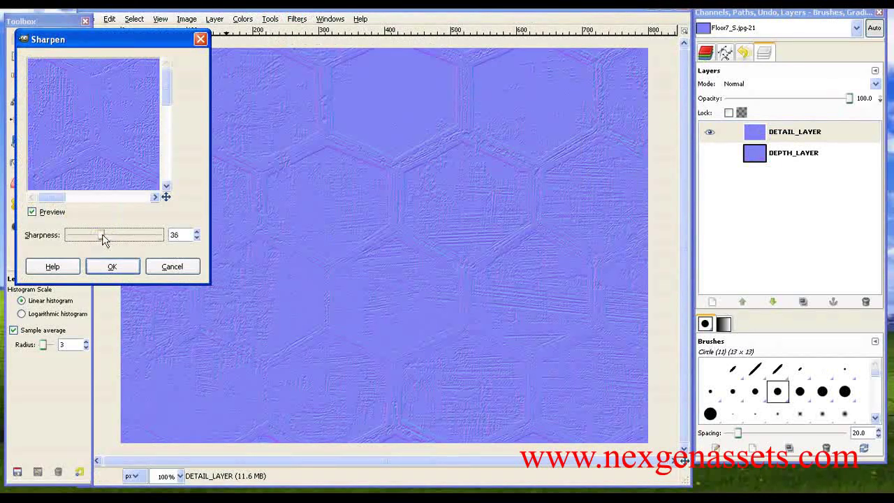
left_click(108, 267)
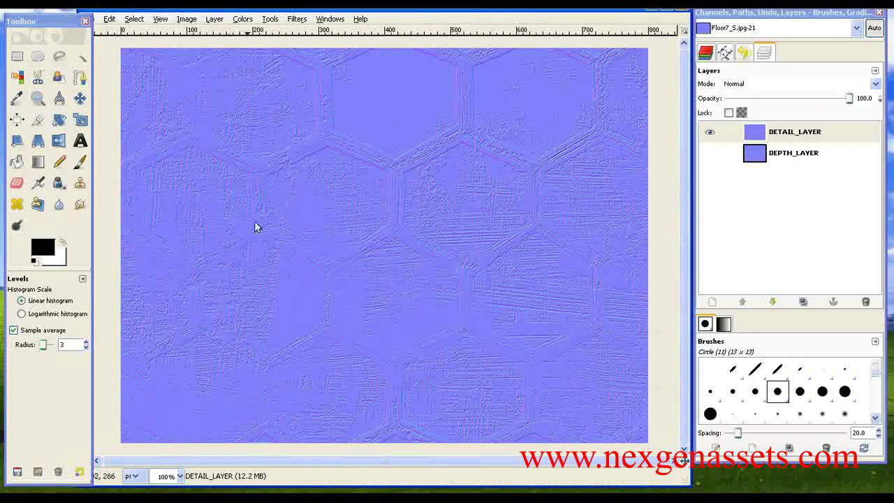
Make DEPTH_LAYER visible again and set the blend mode of DETAIL_LAYER to Grain merge
left_click(710, 153)
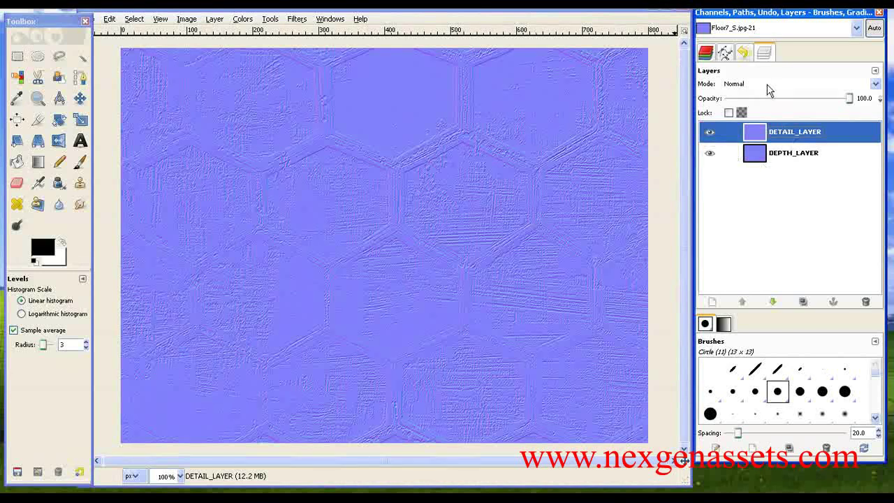
left_click_drag(746, 15, 720, 16)
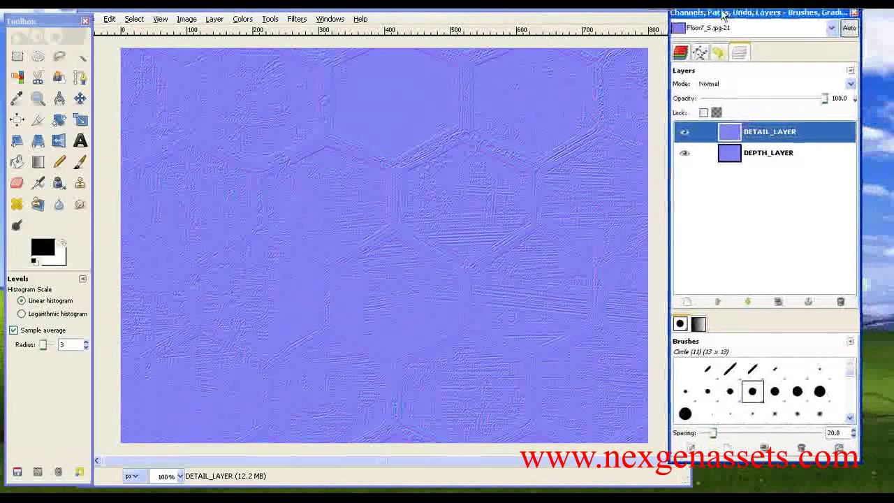
left_click(726, 84)
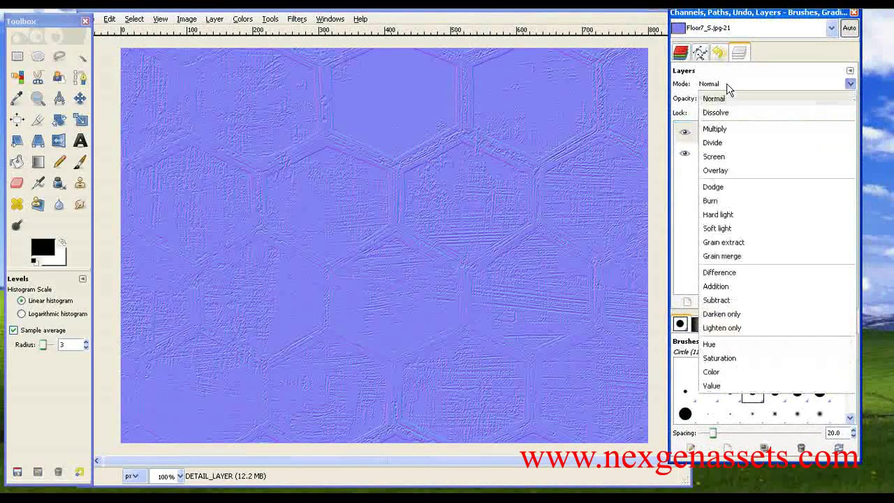
left_click(785, 257)
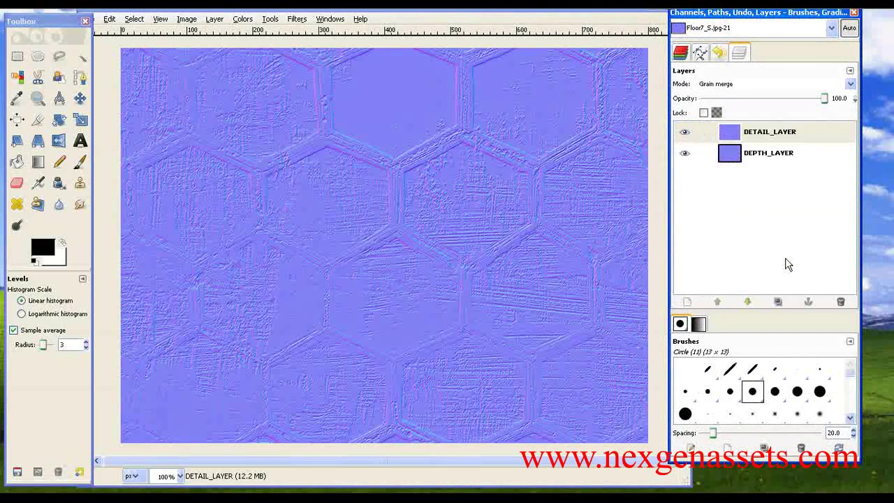
left_click(722, 83)
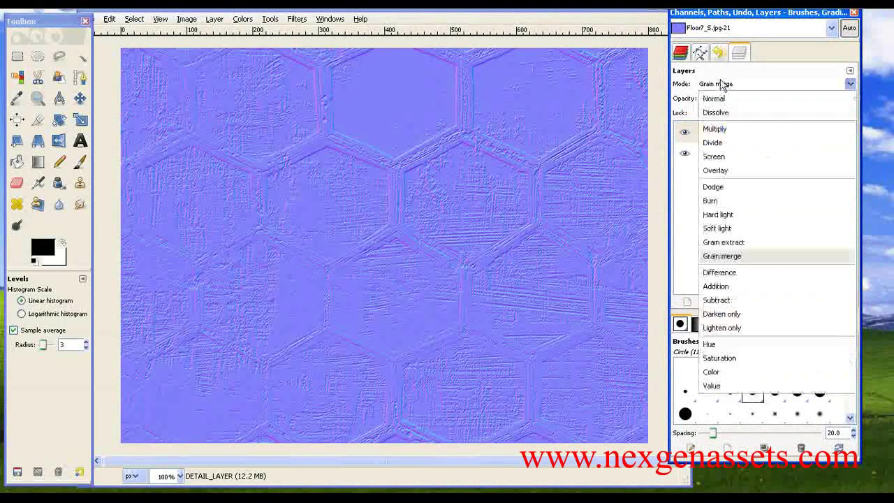
left_click(724, 258)
Reposition the Layers dock and the image window so the whole normal map can be seen beside the dock
left_click_drag(750, 14, 756, 14)
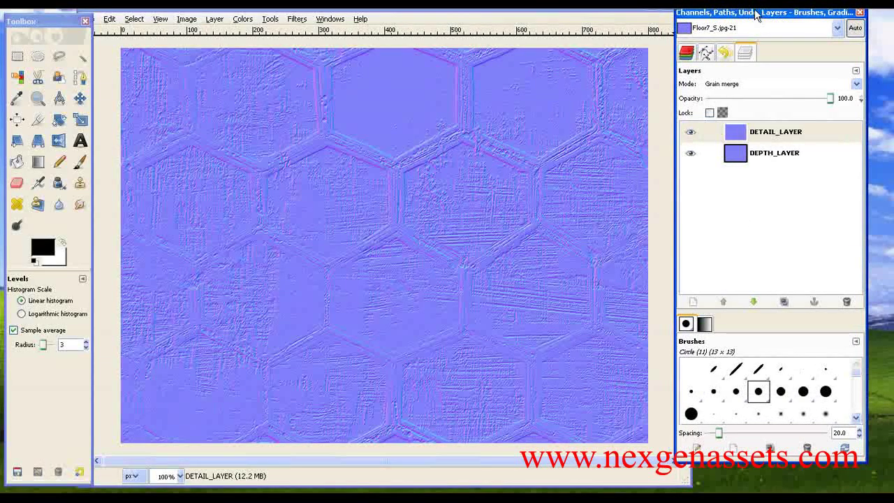
left_click_drag(756, 14, 760, 24)
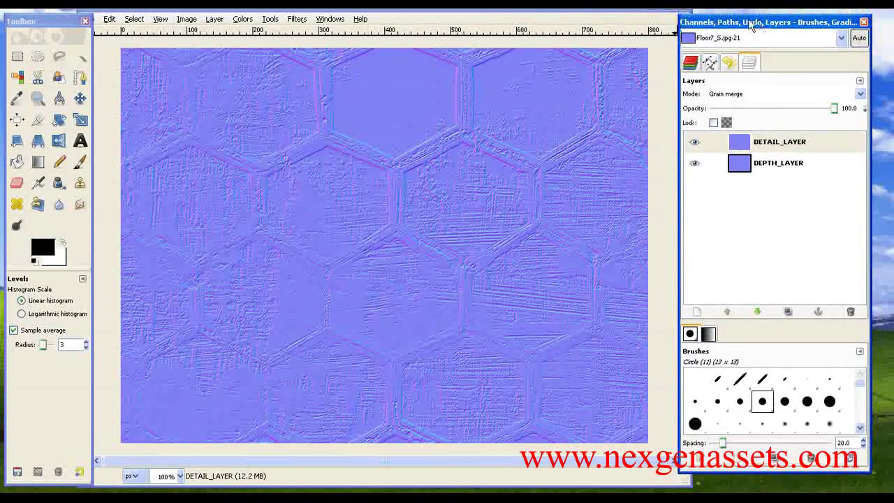
left_click_drag(342, 14, 348, 21)
left_click(785, 19)
left_click_drag(784, 19, 787, 17)
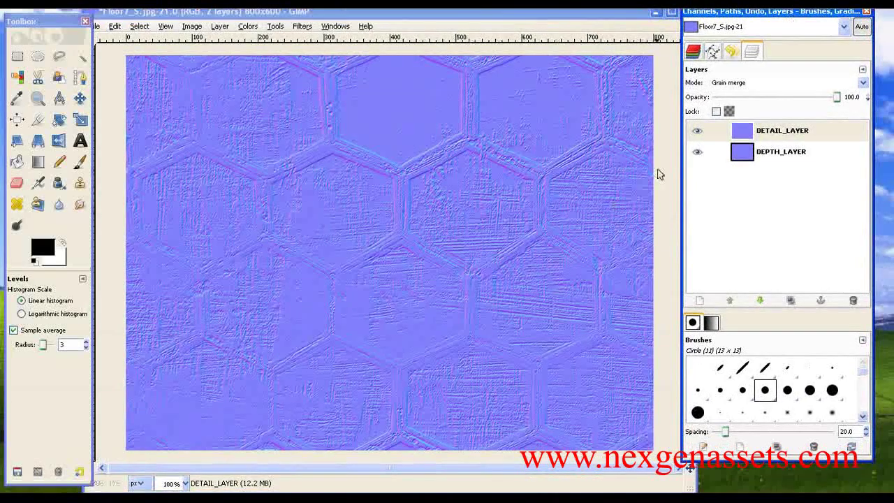
Duplicate DEPTH_LAYER and set the copy's blend mode to Grain merge
left_click(759, 160)
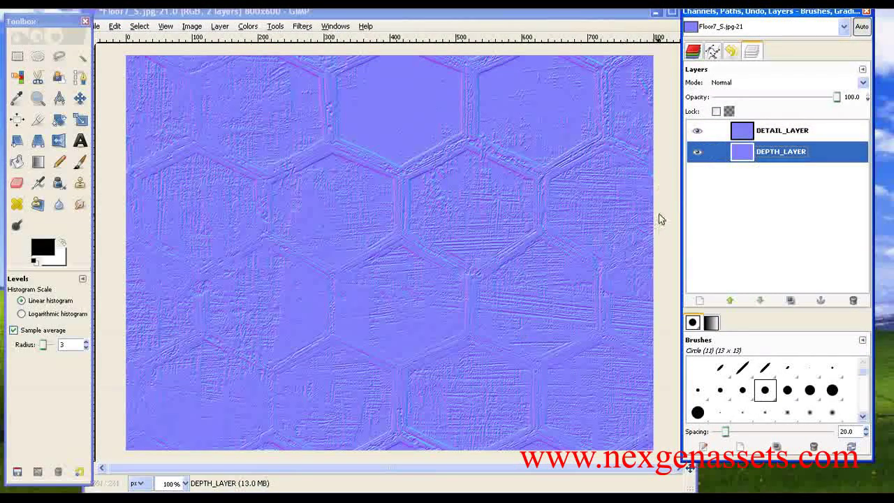
left_click(792, 301)
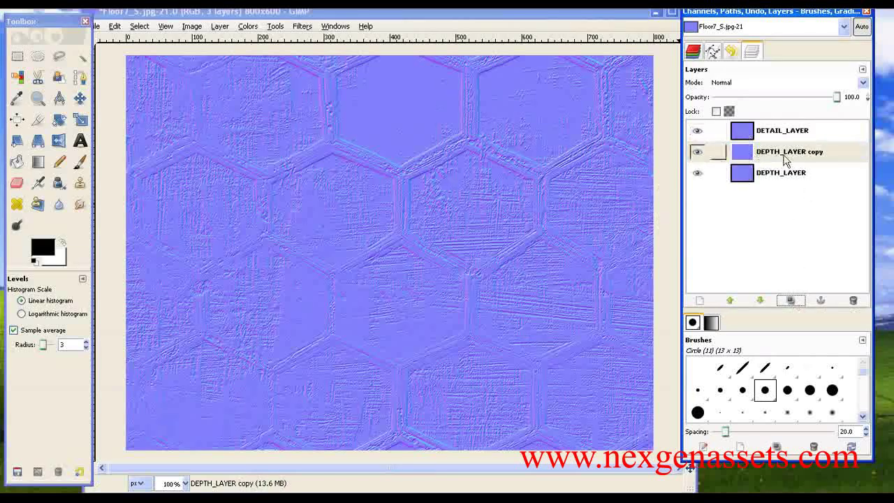
left_click(735, 84)
left_click(743, 255)
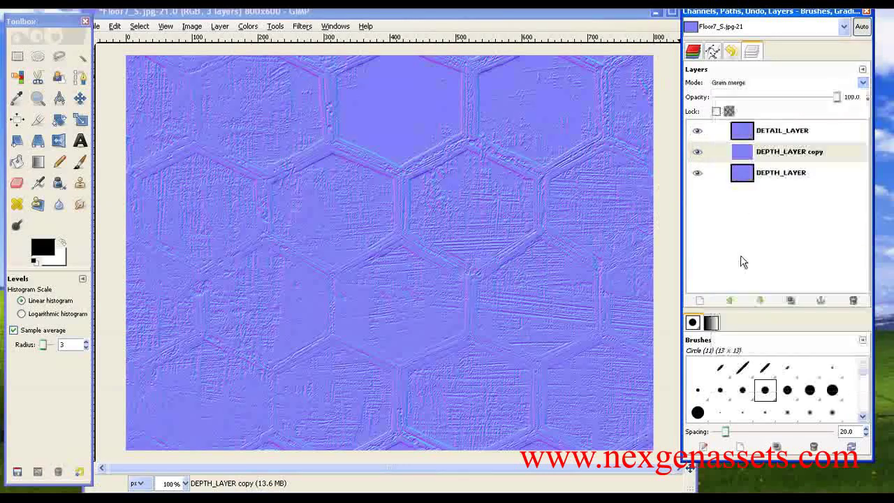
Duplicate the Grain merge copy of DEPTH_LAYER four more times to strengthen the normal map's depth
left_click(707, 155)
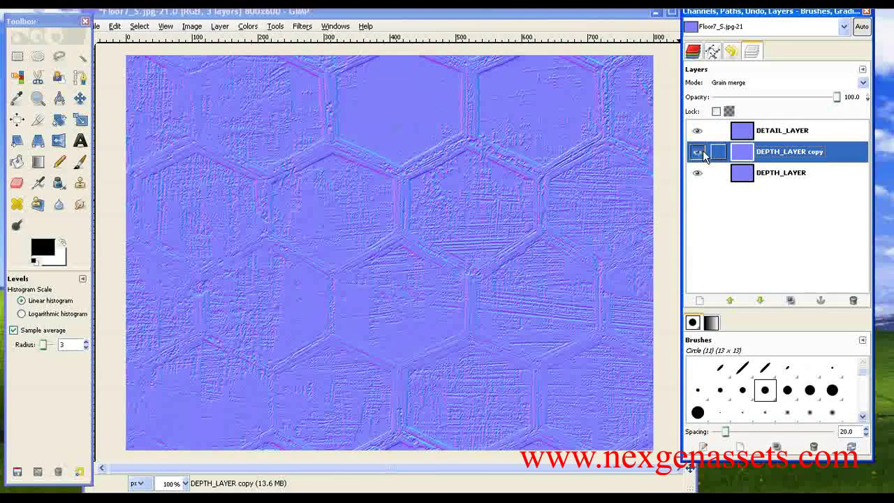
left_click(792, 305)
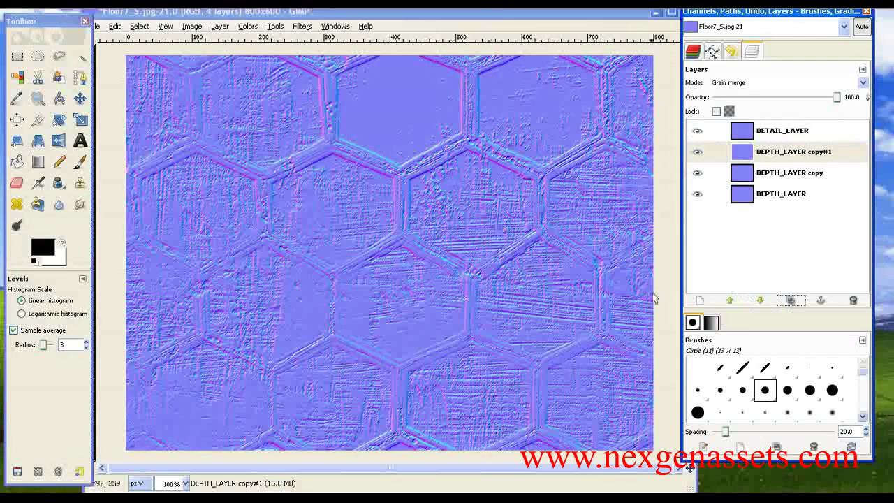
left_click(792, 302)
left_click(792, 301)
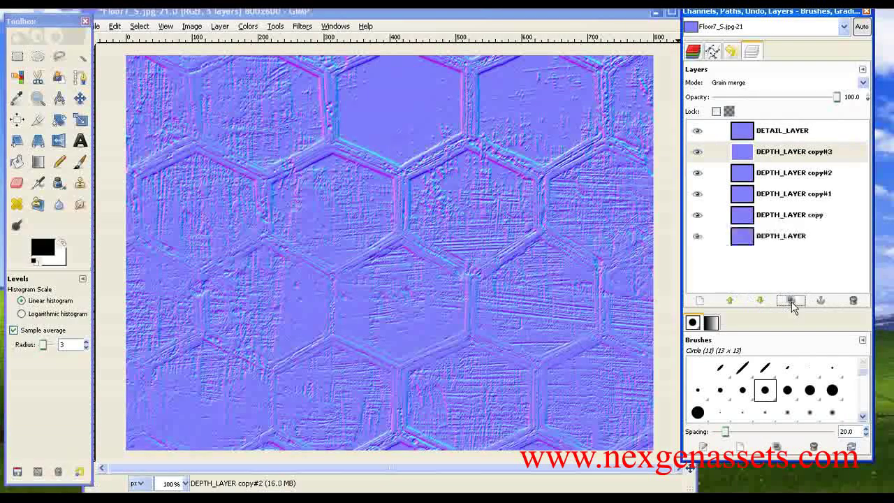
left_click(791, 301)
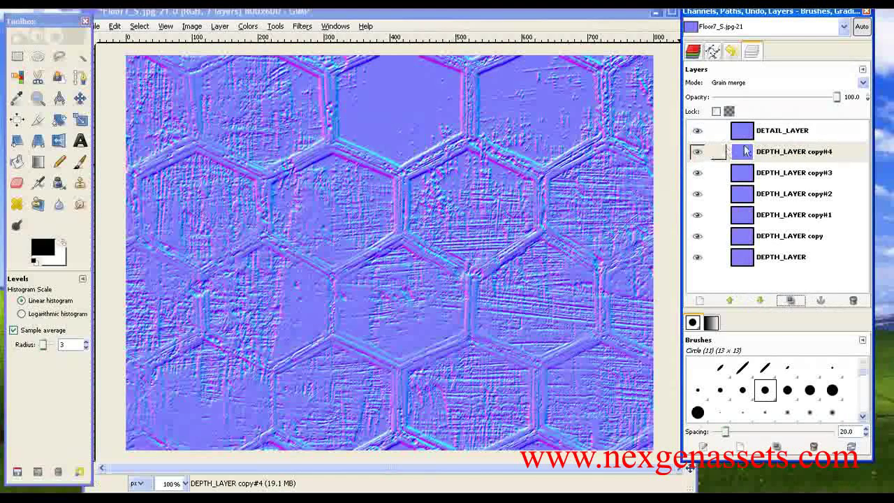
Try strengthening the fine detail with a duplicate of DETAIL_LAYER and delete that duplicate
left_click(762, 135)
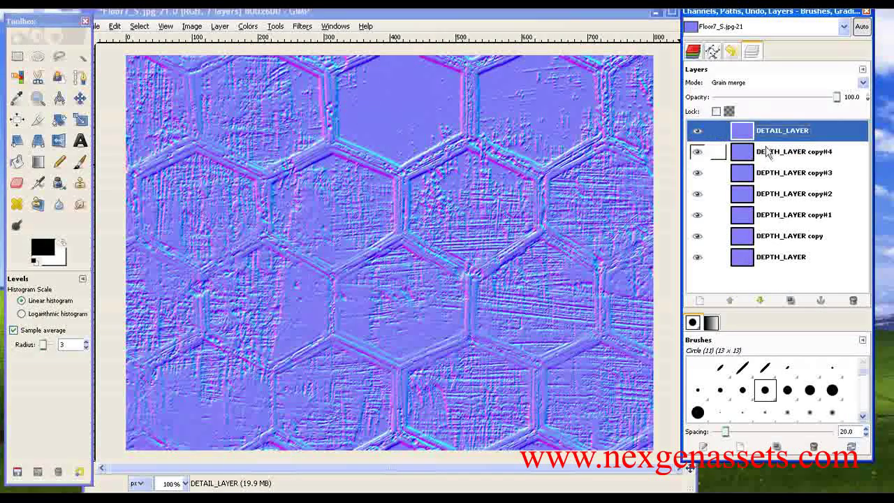
left_click(791, 301)
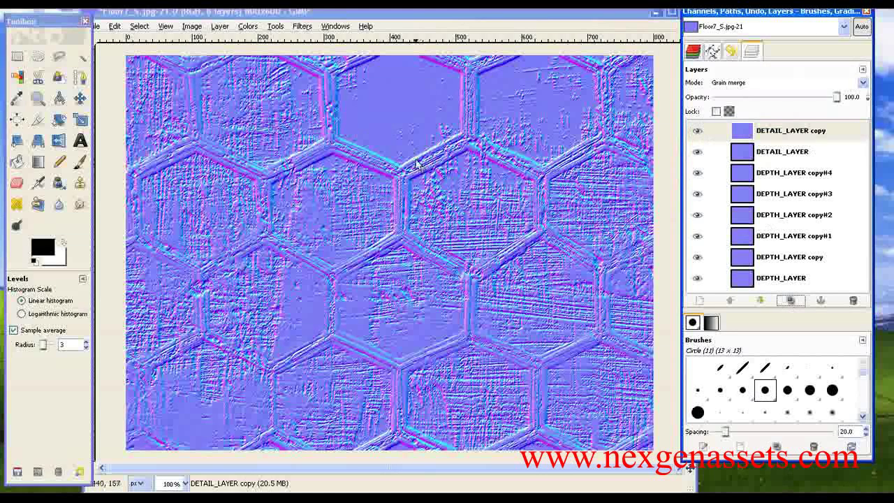
left_click(852, 301)
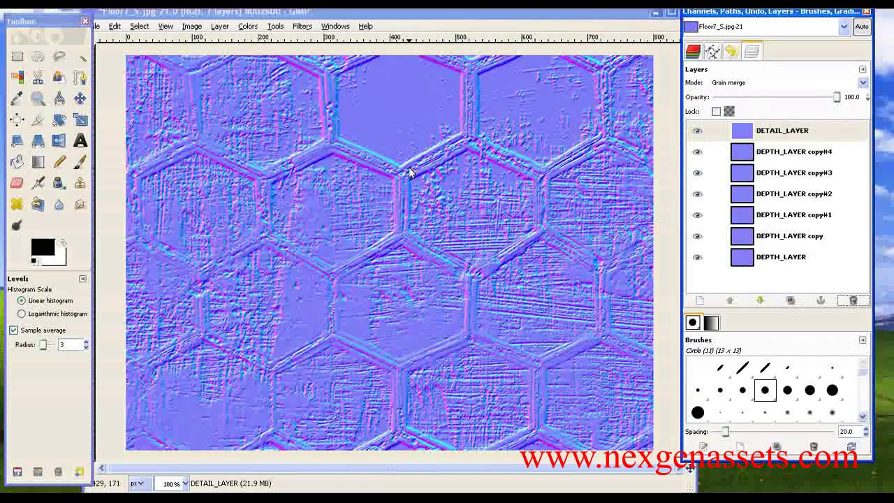
Duplicate the uppermost Grain merge copy of DEPTH_LAYER two more times to deepen the normal map
left_click(768, 153)
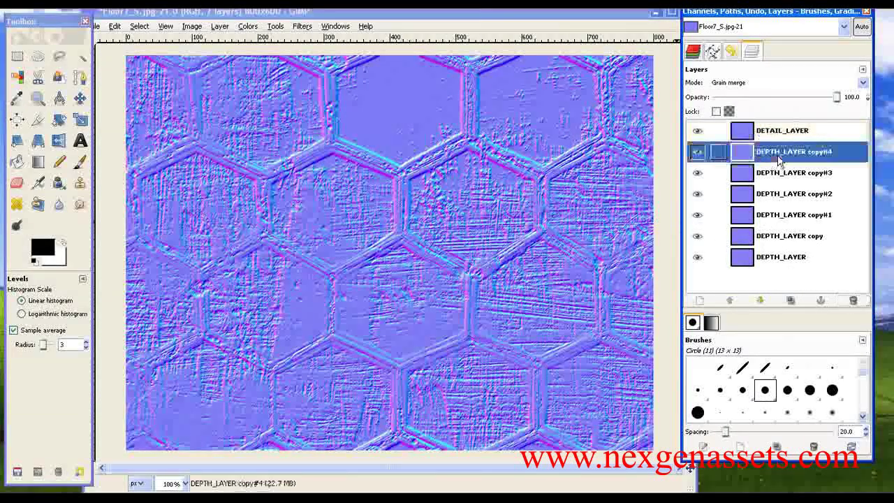
left_click(789, 302)
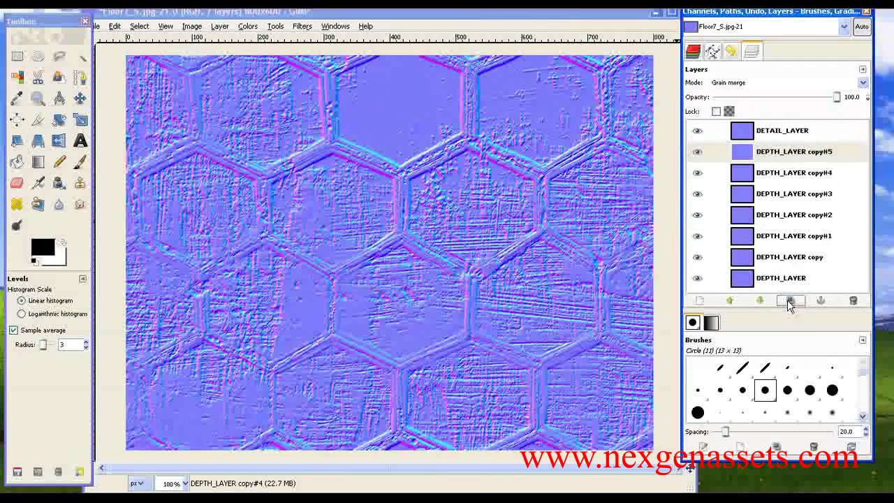
left_click(789, 302)
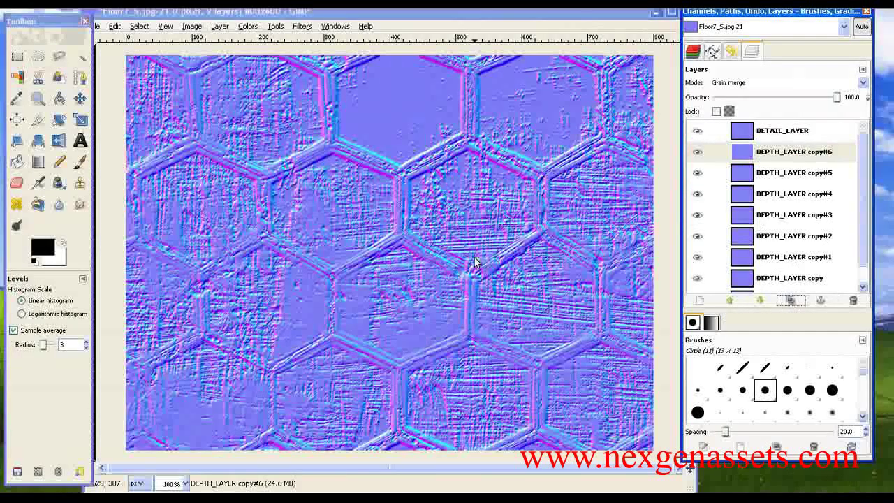
Compare the layered Floor7_S.jpg normal map with the single-layer Untitled-22 normal map, enlarging the latter to fit its resized window
left_click_drag(292, 14, 318, 14)
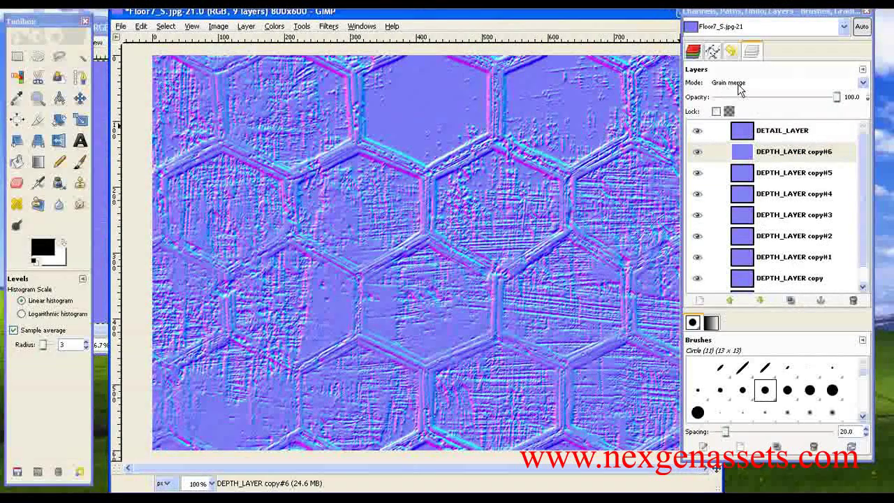
left_click_drag(411, 14, 508, 14)
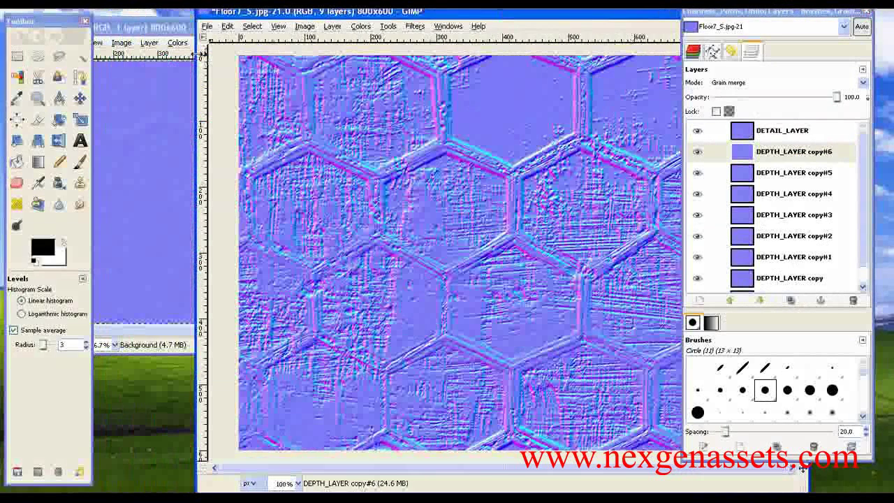
left_click_drag(202, 56, 286, 34)
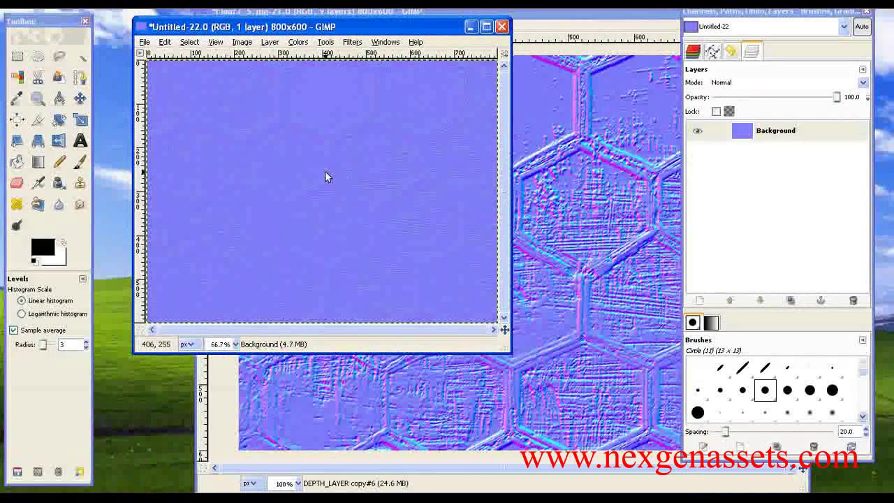
left_click_drag(509, 351, 653, 488)
key("ctrl+shift+j")
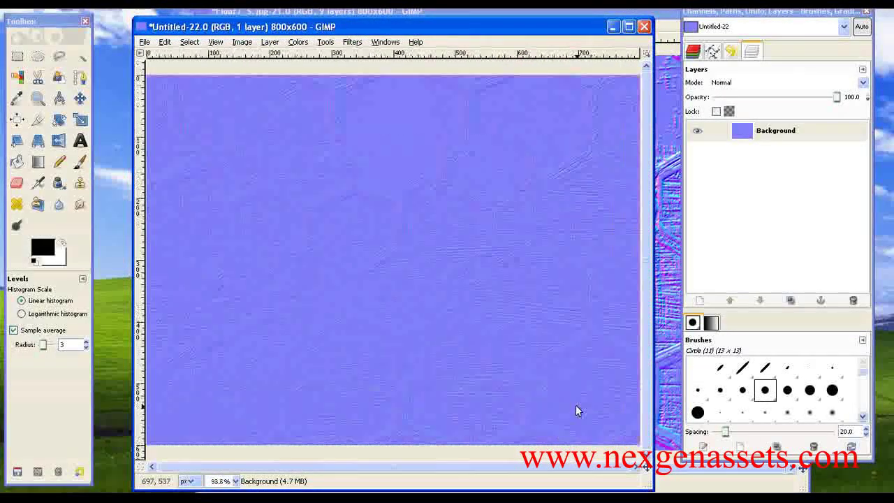
left_click_drag(653, 489, 688, 497)
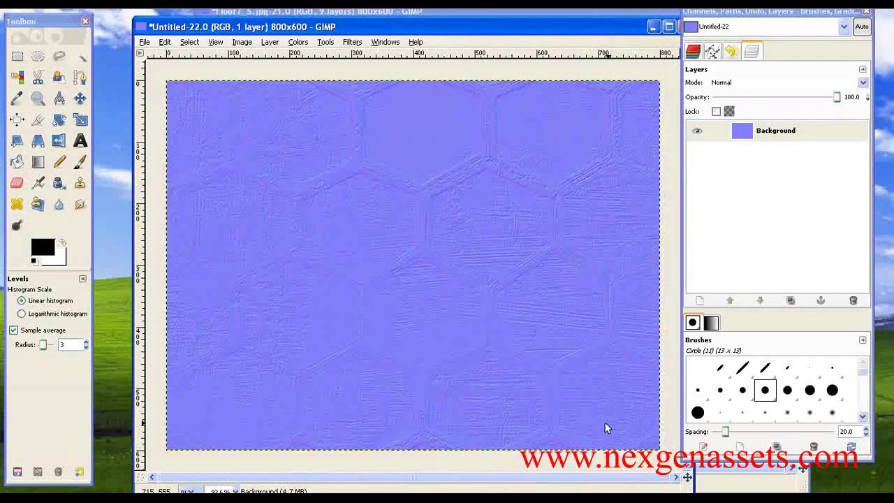
key("ctrl+shift+j")
left_click_drag(480, 28, 426, 13)
left_click_drag(499, 12, 446, 20)
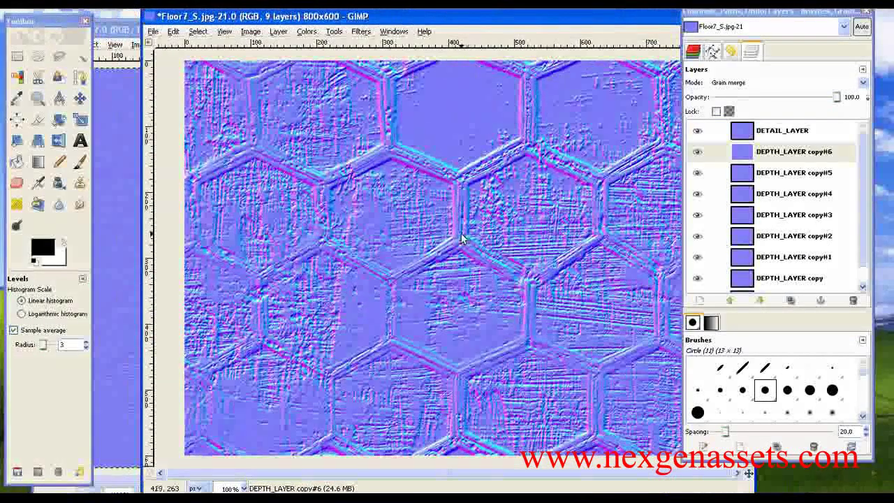
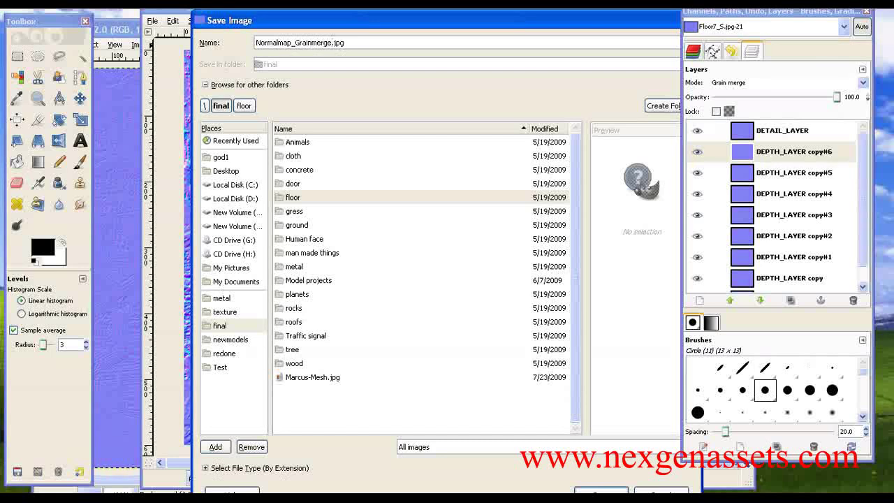
Save the layered normal map as Normalmap_WithGrainmerge.jpg in the final folder with JPEG quality 100
type("With")
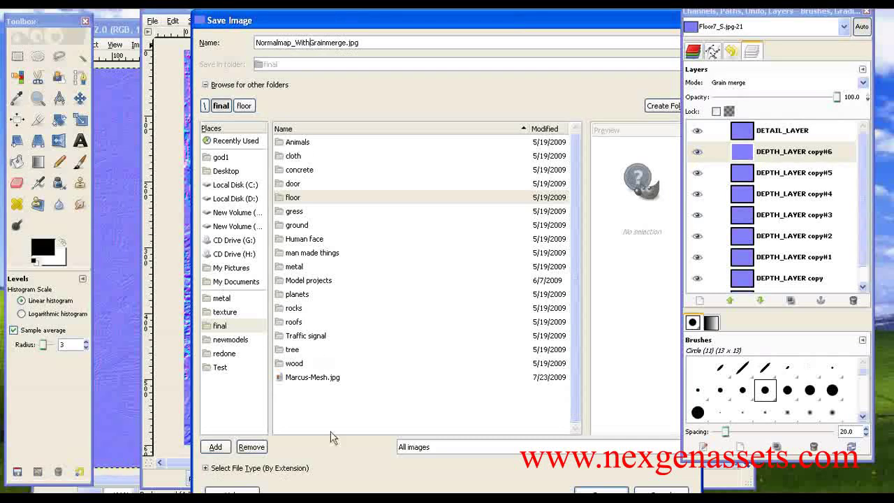
left_click(602, 488)
left_click(241, 275)
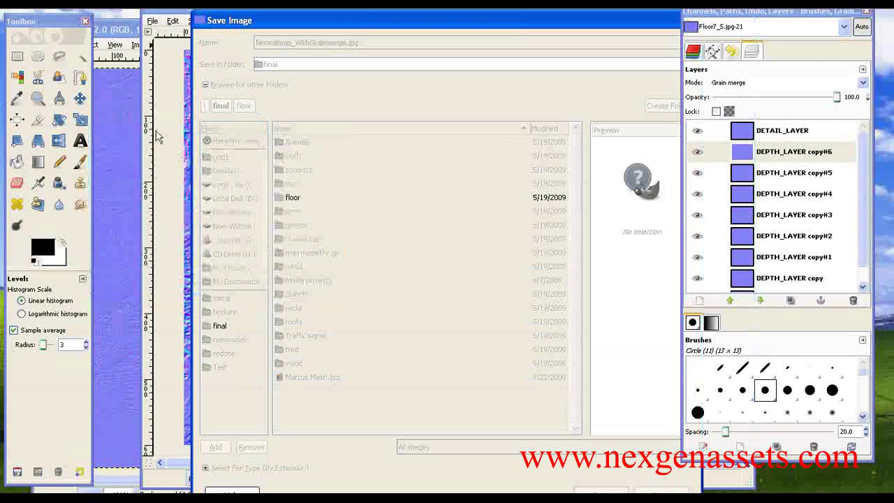
left_click_drag(153, 62, 171, 84)
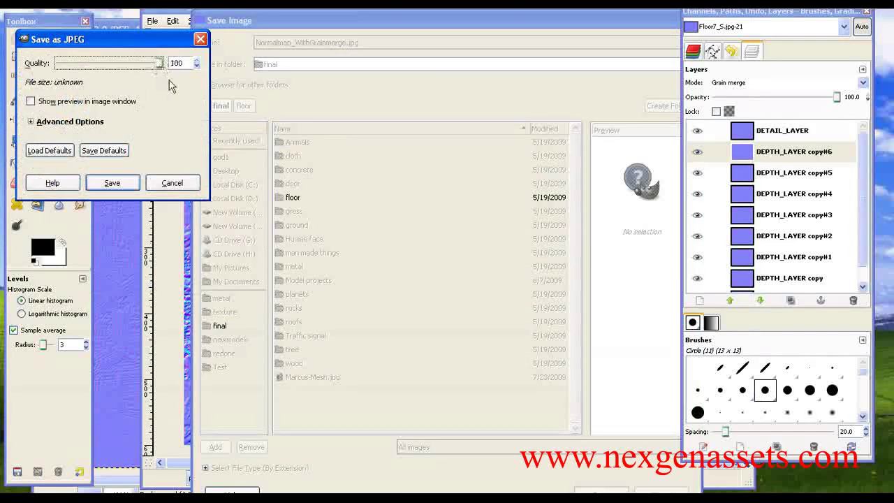
left_click(114, 183)
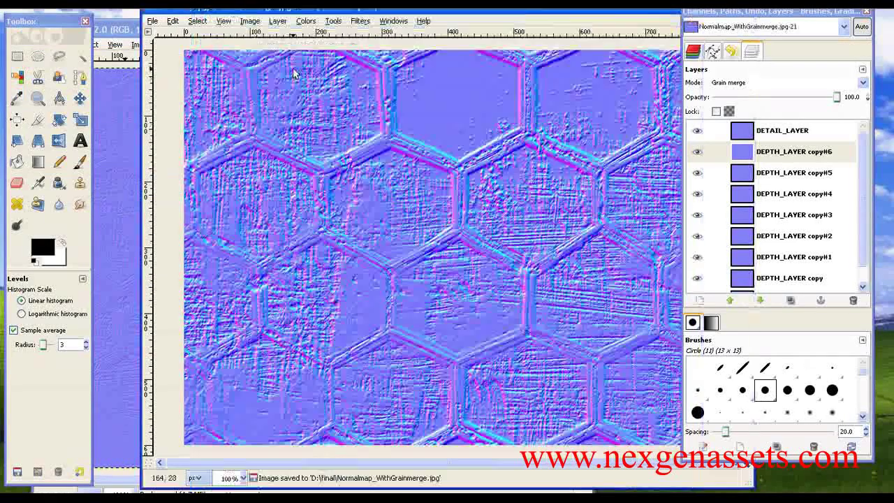
Save the layered normal map as the TarGA image Normalmap_WithGrainmerge.tga in the final folder, merging visible layers and using RLE compression
left_click_drag(279, 16, 347, 15)
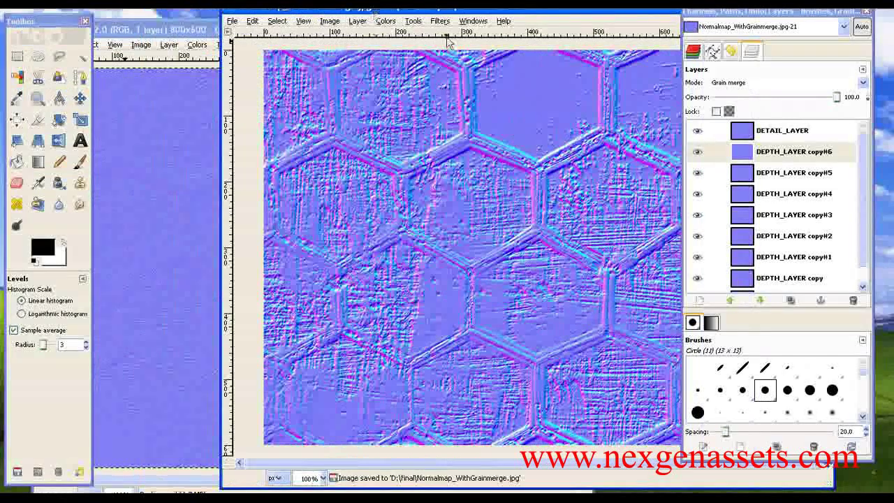
left_click_drag(461, 9, 395, 18)
key("ctrl+shift+s")
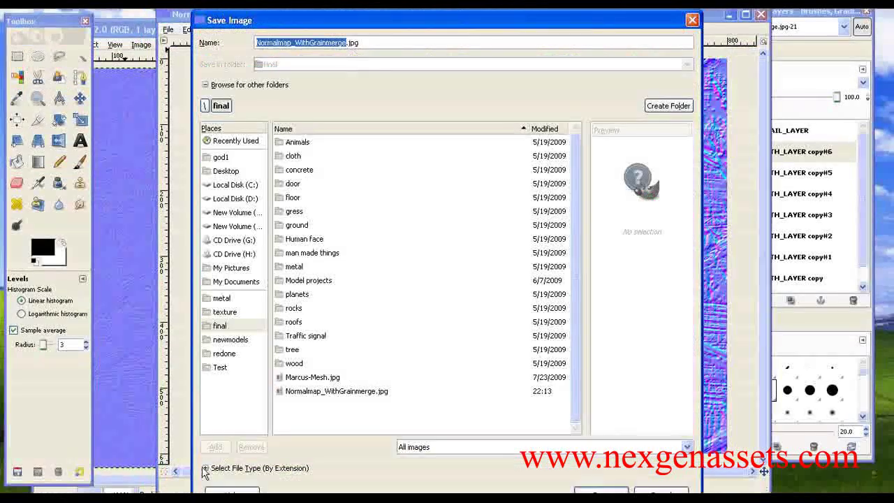
left_click(206, 468)
left_click(571, 396)
key("t")
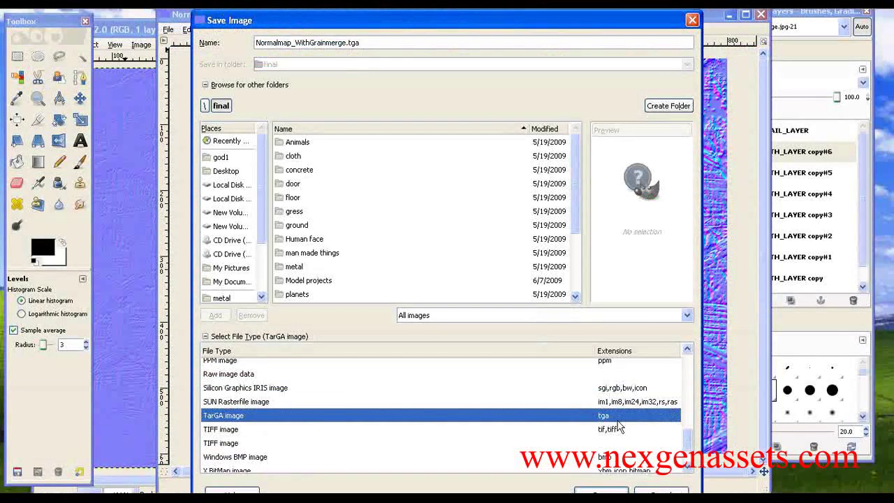
left_click(605, 492)
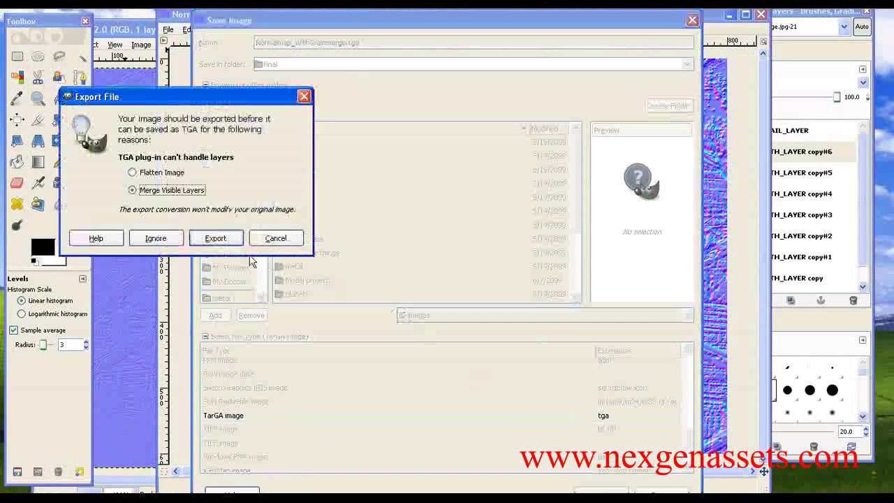
left_click(224, 240)
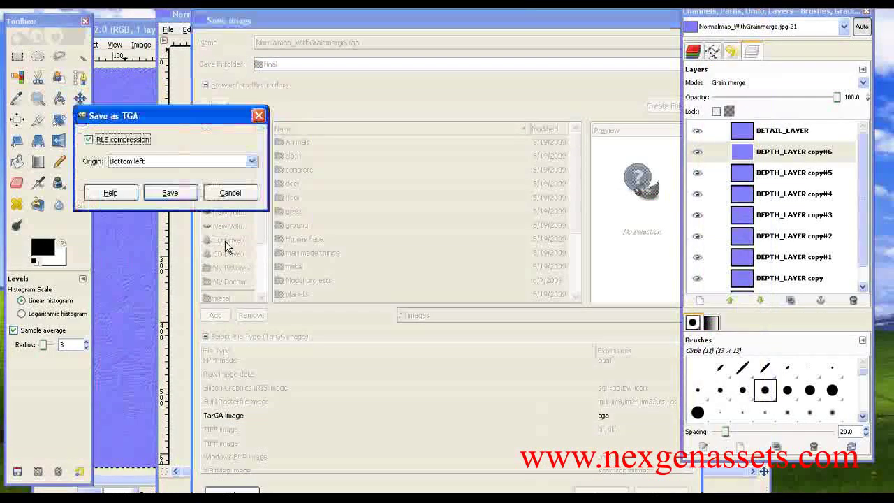
left_click(170, 193)
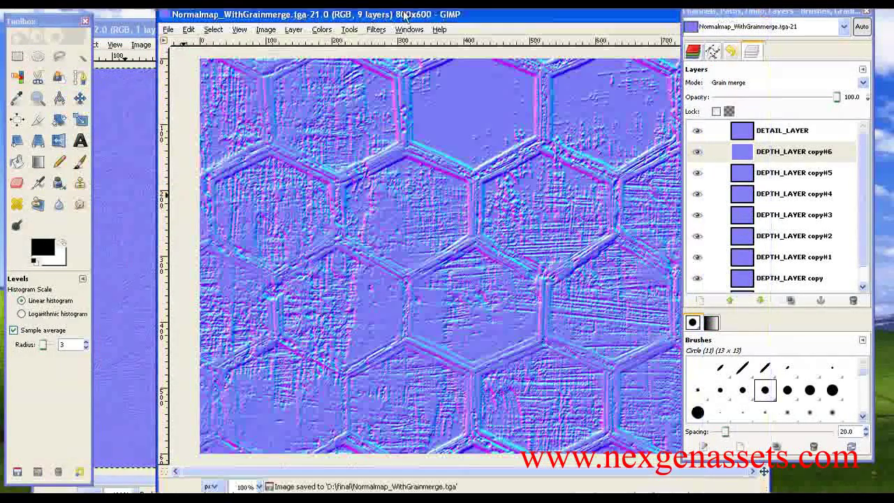
Save the Untitled-22 normal map as the TarGA image Nomalmap_WithoutGrainmerge.tga in the final folder with RLE compression
left_click_drag(413, 14, 459, 15)
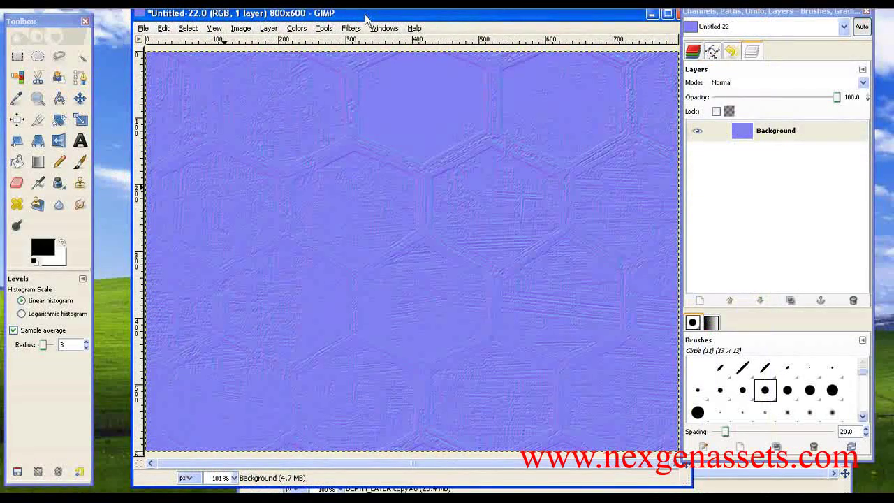
key("ctrl+s")
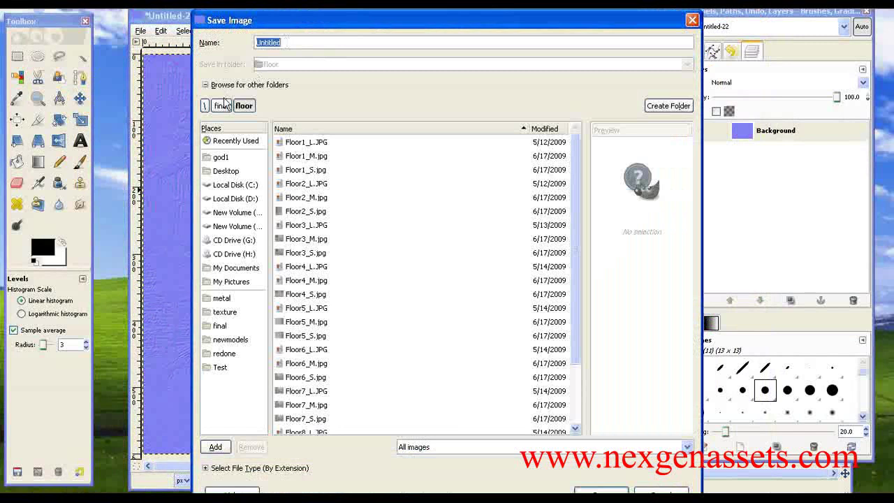
left_click(222, 104)
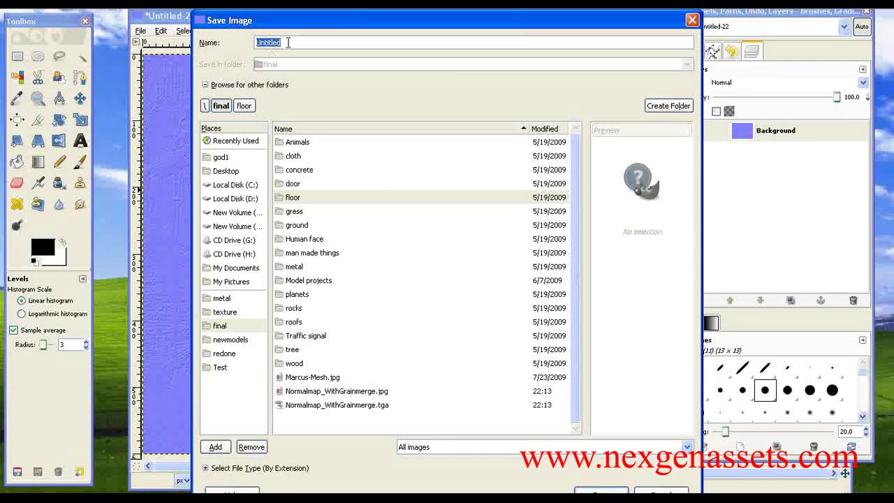
type("BN")
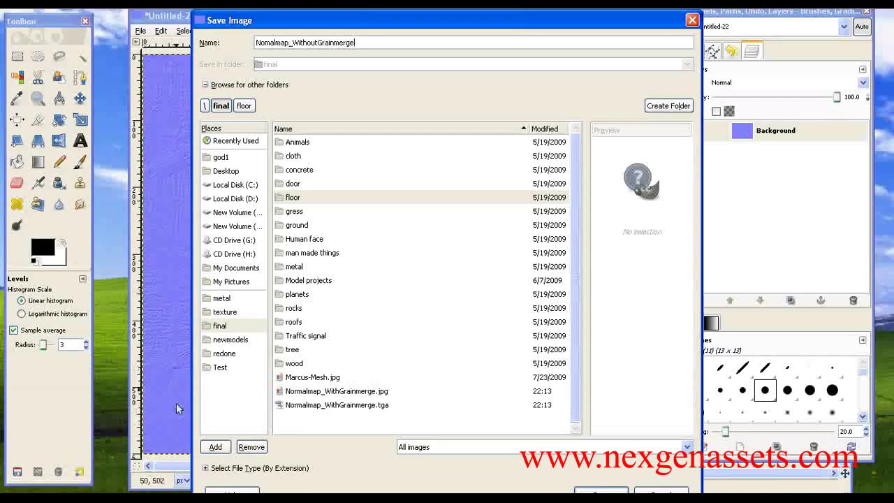
left_click(205, 468)
left_click(358, 420)
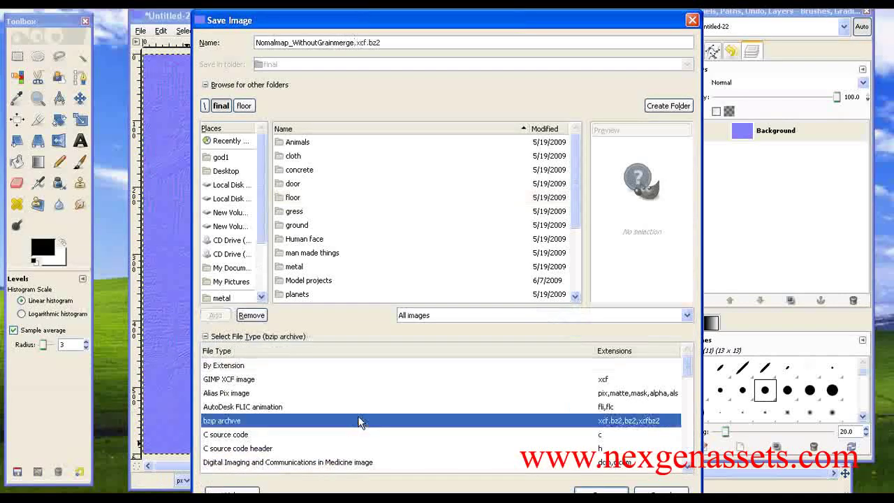
scroll(358, 422, "down", 10)
left_click(358, 416)
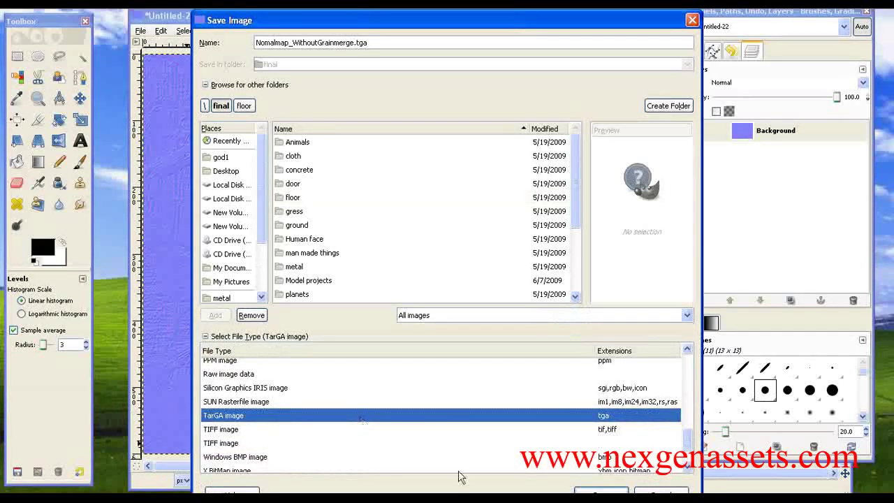
left_click(600, 492)
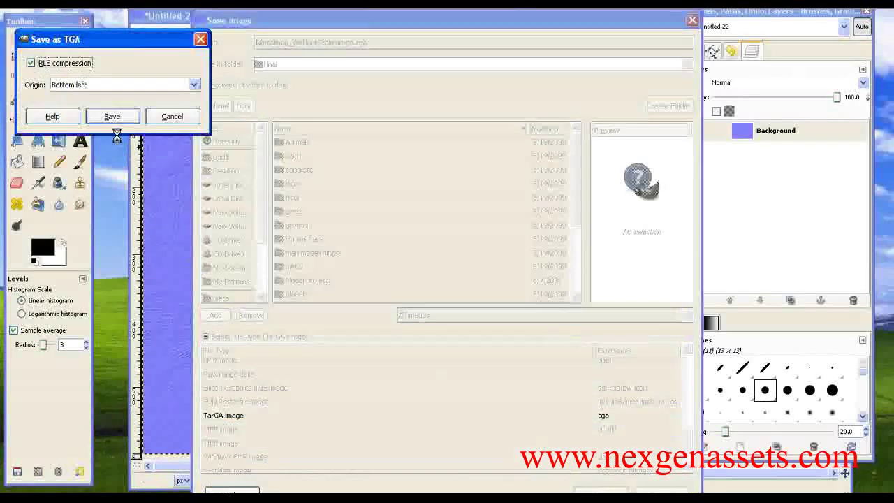
left_click(113, 116)
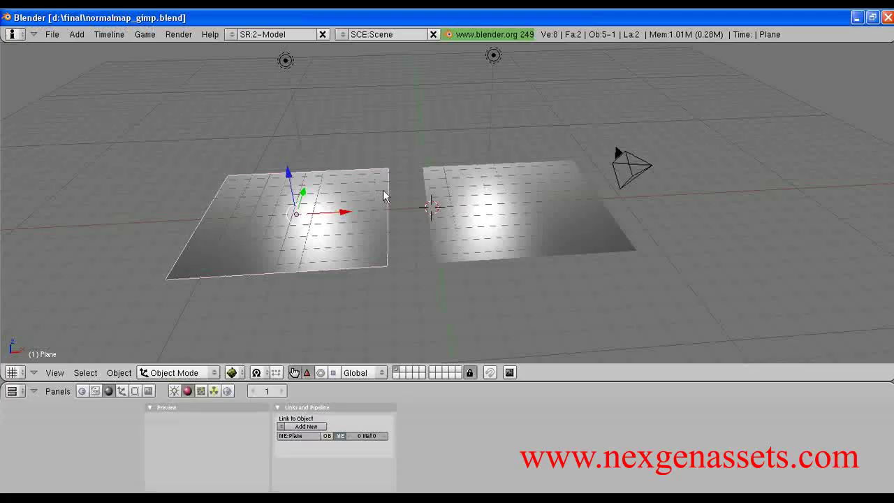
In Blender, examine the two planes and their lamps from several angles, selecting Plane.001 and the lamp above the other plane
left_click_drag(383, 189, 349, 334)
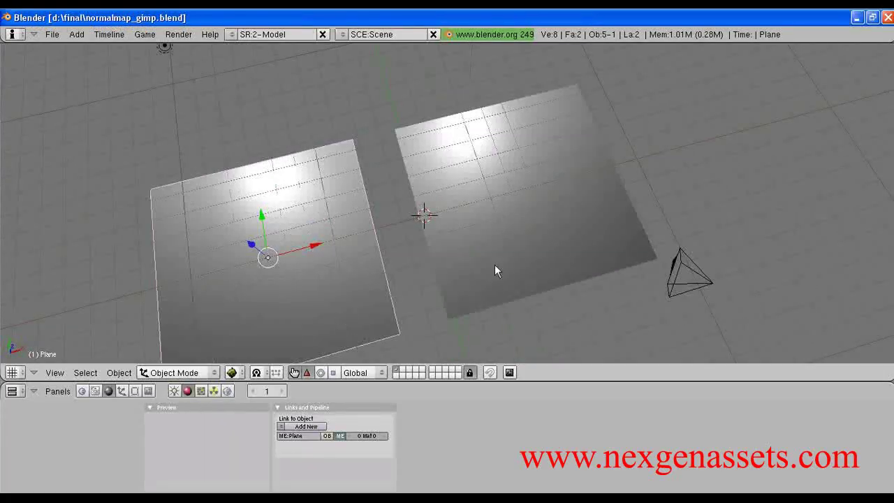
left_click_drag(526, 267, 396, 181)
right_click(495, 233)
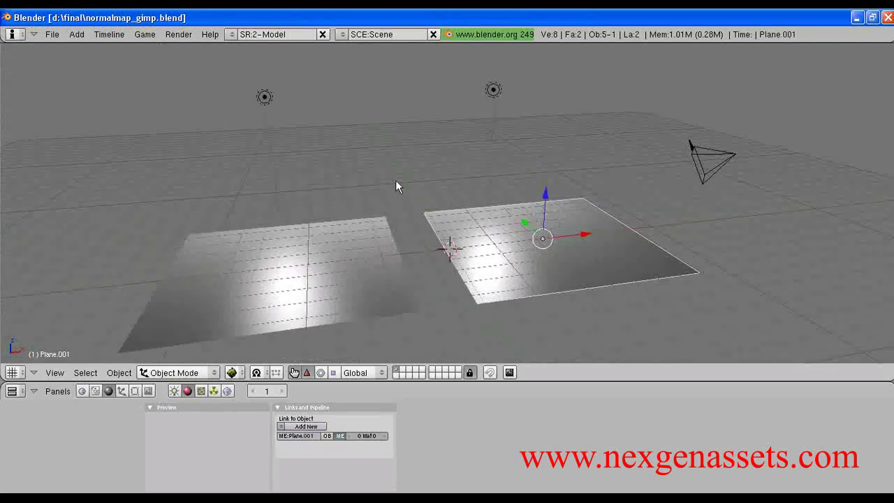
left_click_drag(576, 179, 557, 198)
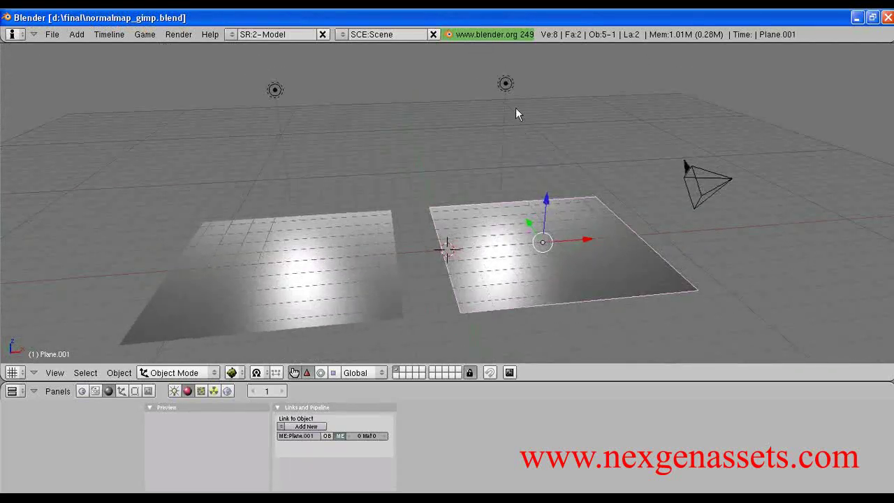
right_click(289, 86)
right_click(289, 86)
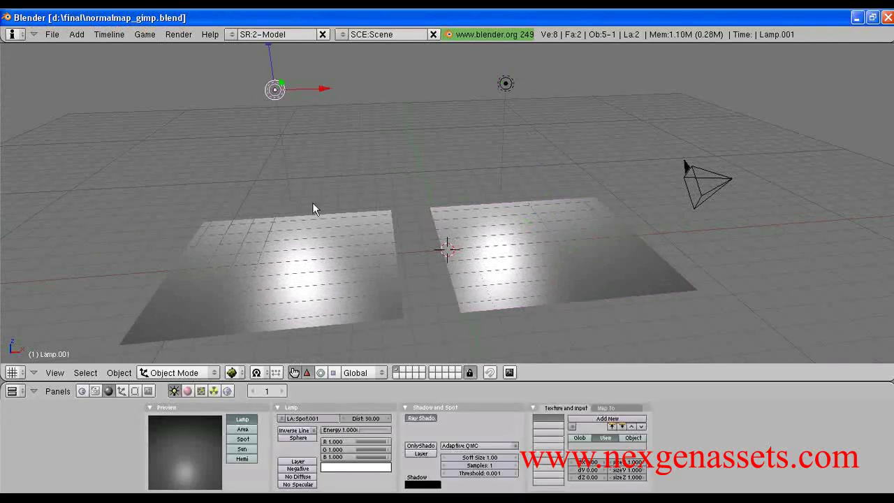
Select Plane.001, give it a new material and add a new texture to that material
right_click(321, 264)
right_click(557, 284)
left_click_drag(565, 322, 431, 246)
left_click_drag(98, 224, 296, 254)
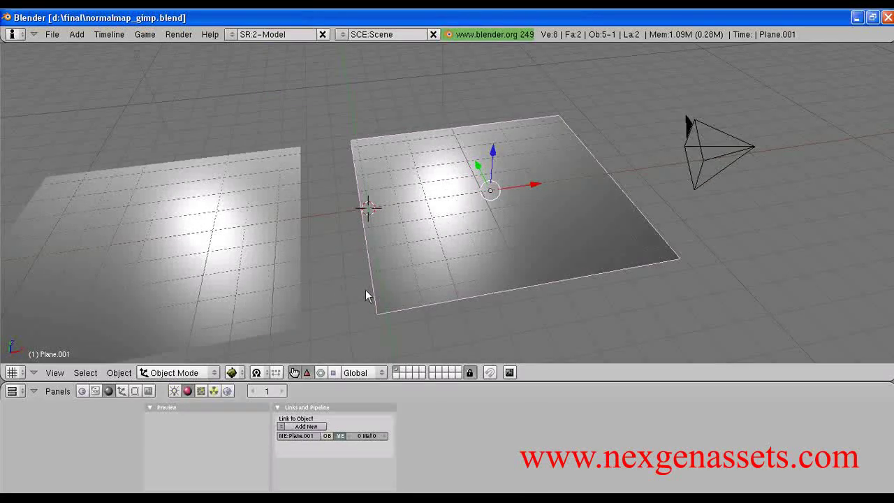
left_click_drag(471, 277, 489, 293)
left_click(318, 427)
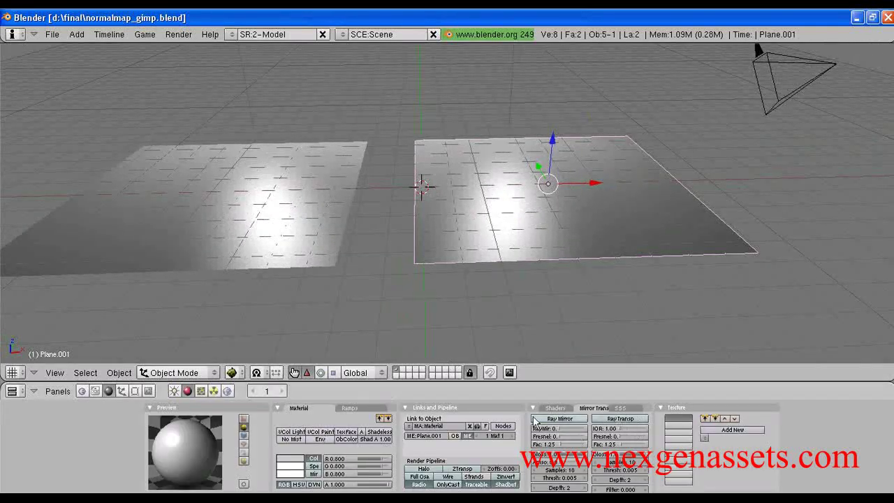
left_click(200, 390)
left_click(307, 418)
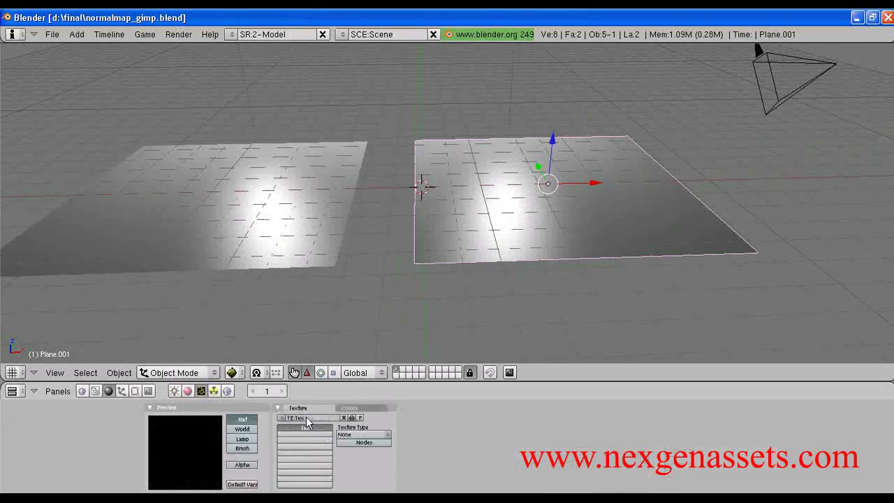
Set the texture type to Image and load Normalmap_WithGrainmerge.tga from the final folder
left_click(361, 435)
left_click(187, 391)
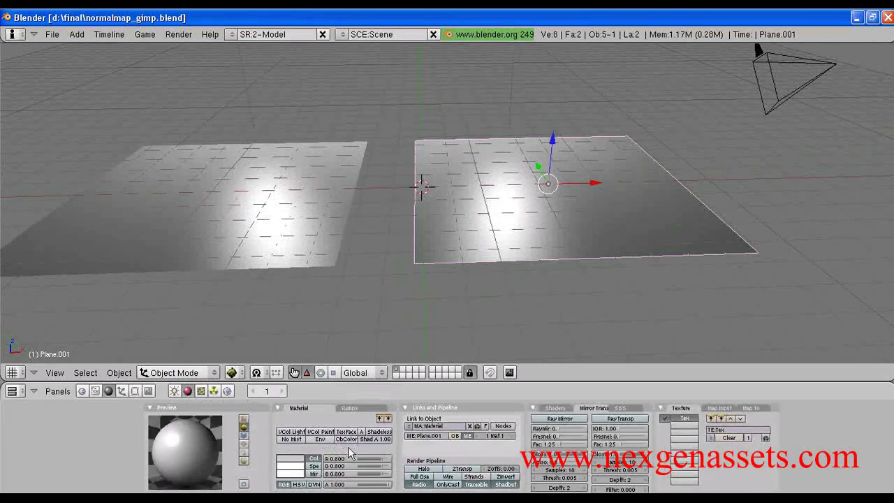
scroll(349, 450, "right", 4)
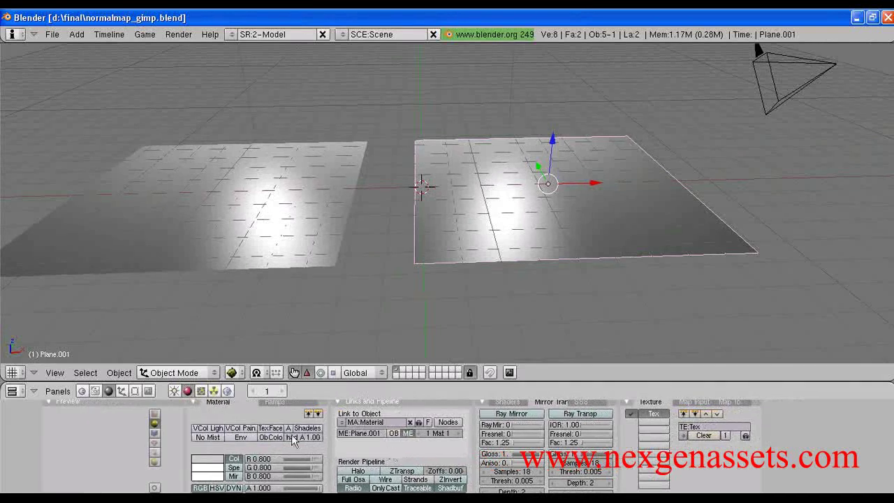
left_click(200, 391)
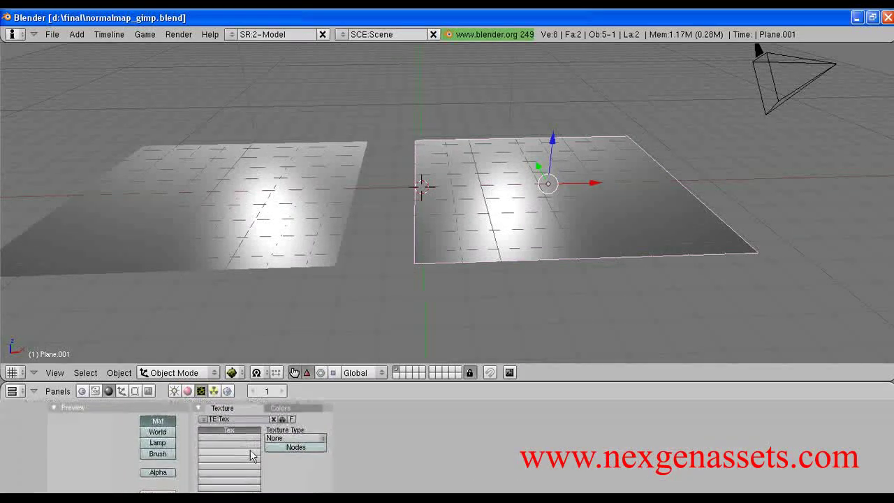
left_click(294, 438)
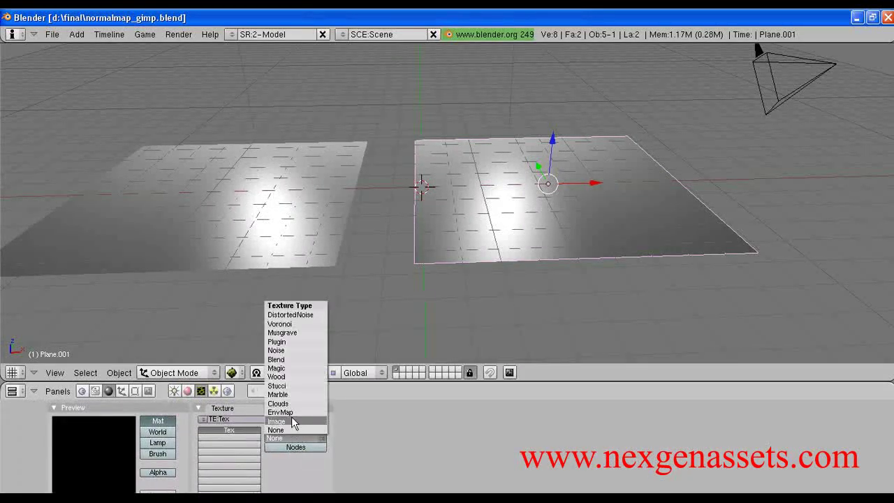
left_click(294, 422)
left_click(505, 431)
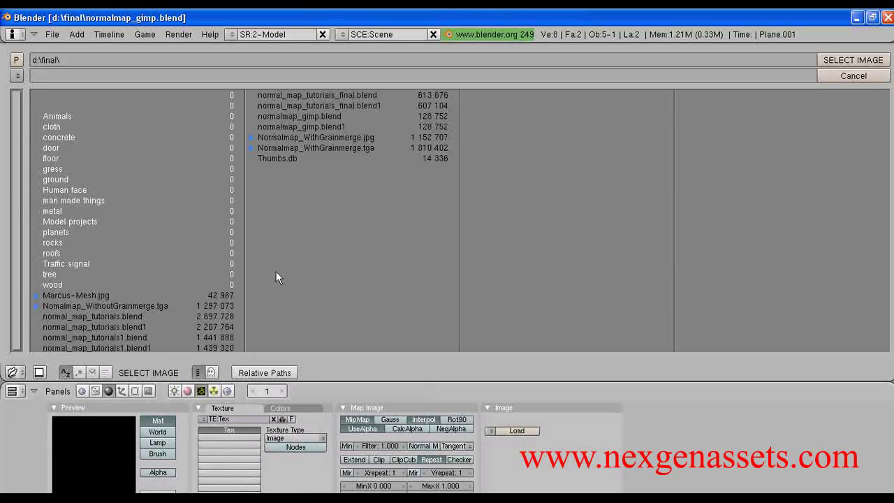
left_click(321, 152)
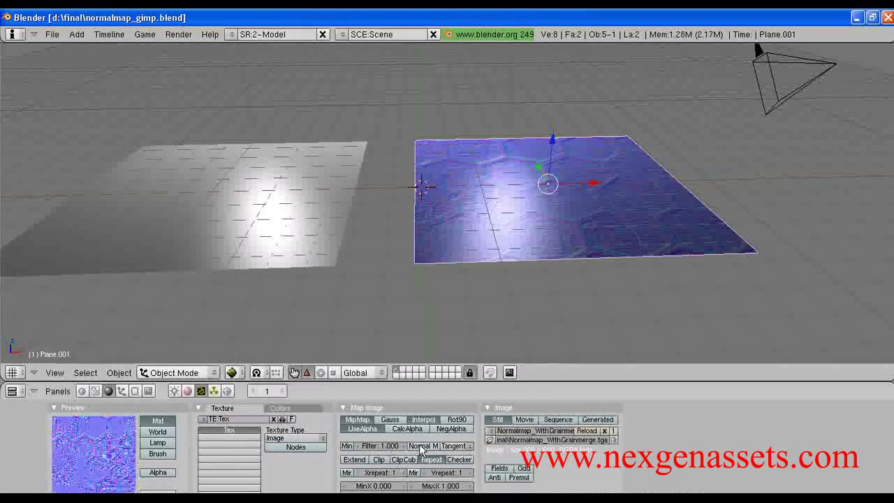
Enable Normal Map for the image in Tangent space and set the texture's map input to UV
left_click(424, 449)
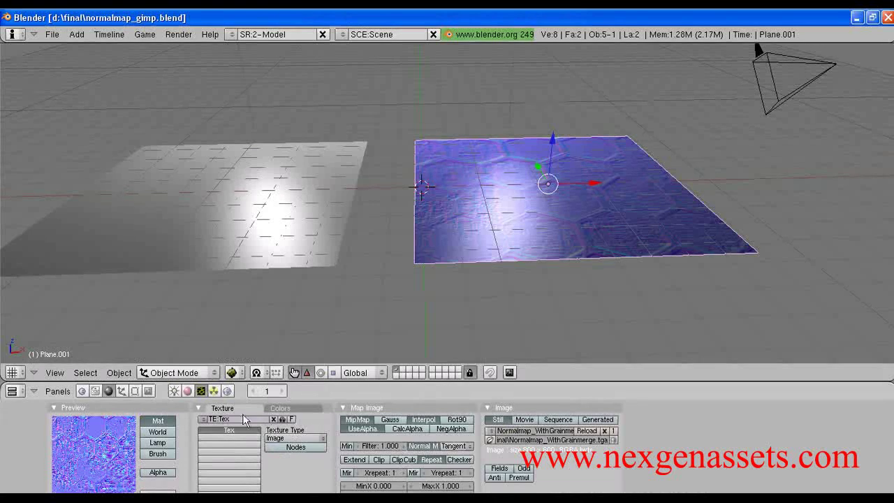
left_click(460, 453)
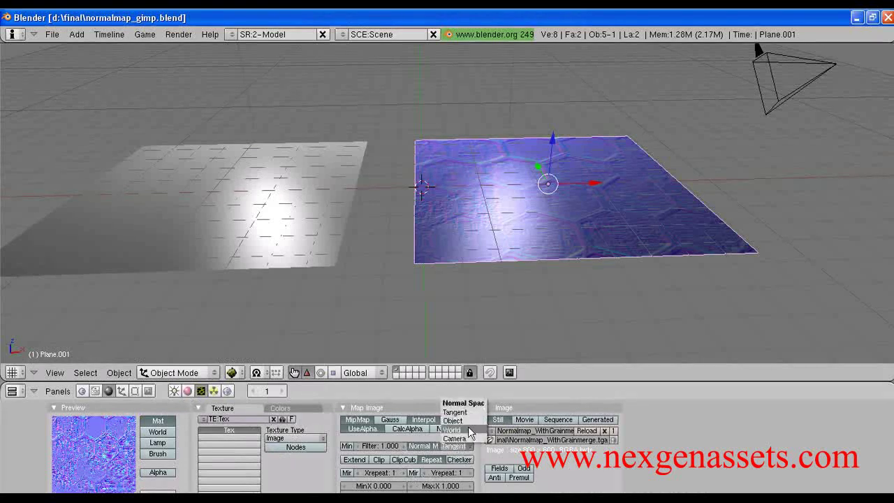
left_click(187, 391)
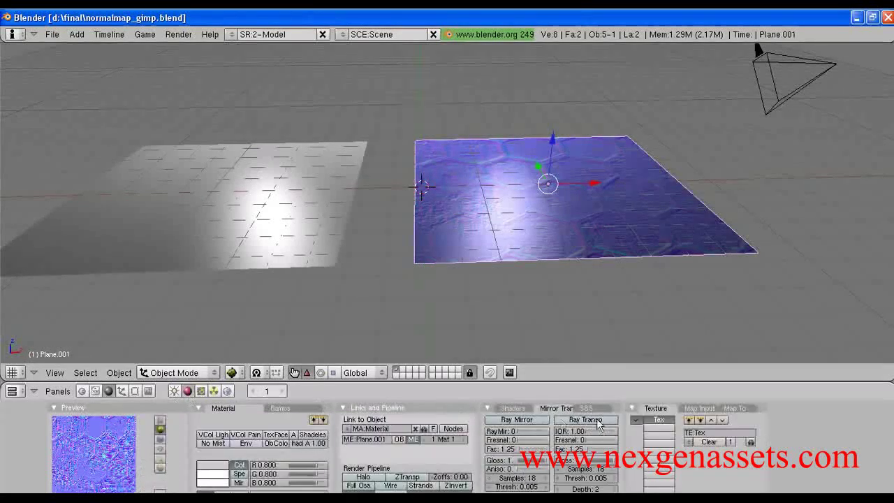
left_click(701, 409)
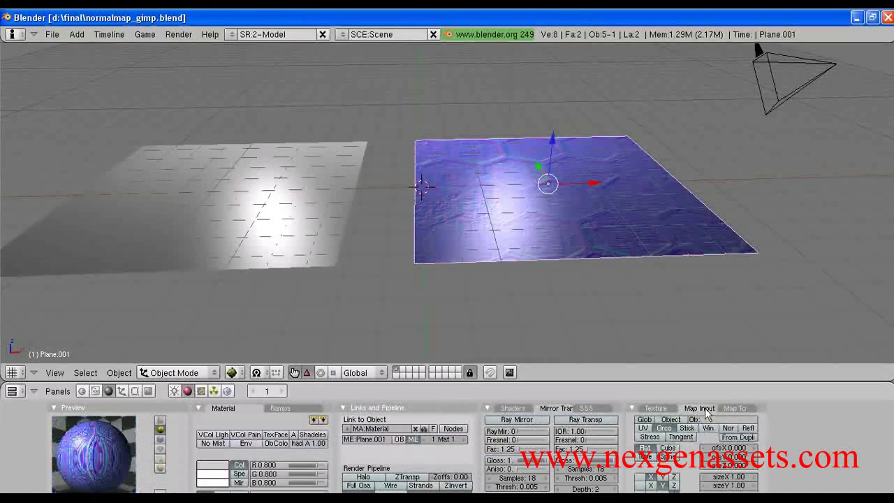
left_click(643, 428)
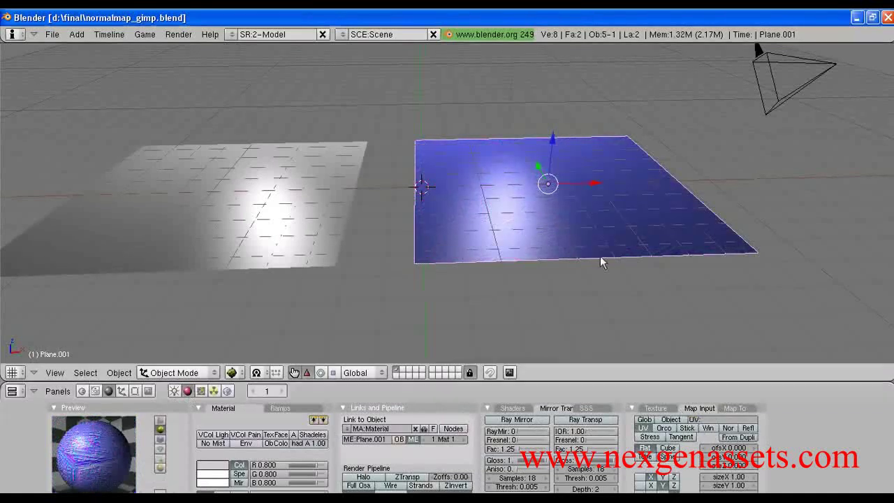
Make the texture affect Nor instead of Col on Plane.001's material
left_click_drag(600, 256, 611, 303)
left_click(729, 411)
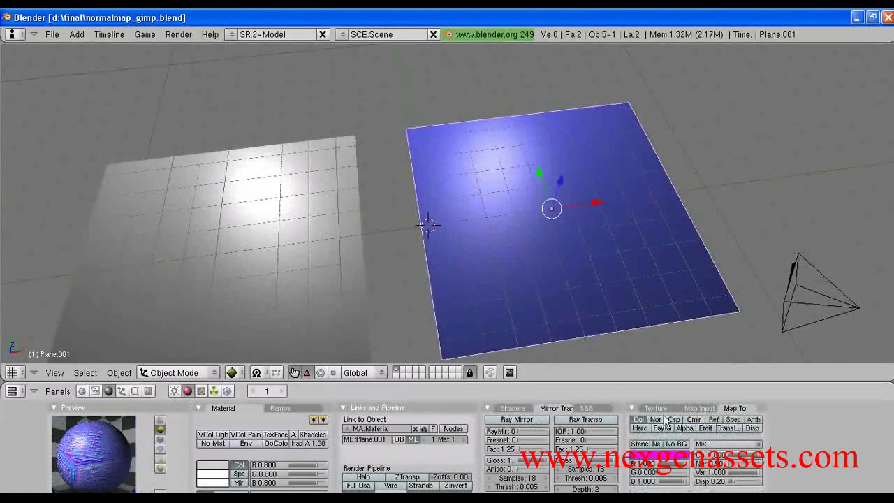
left_click(655, 419)
left_click(638, 419)
left_click_drag(570, 250, 552, 280)
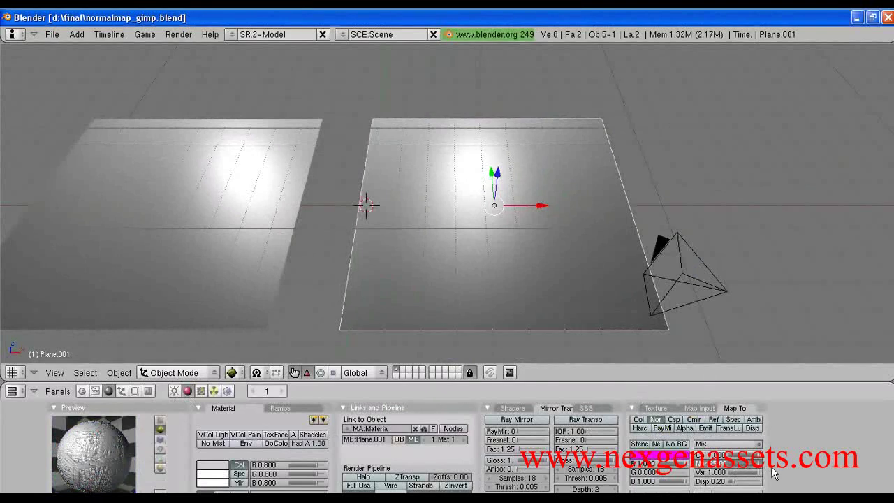
Try to UV unwrap the face of Plane.001 in Edit Mode
left_click_drag(540, 339, 549, 335)
key("Tab")
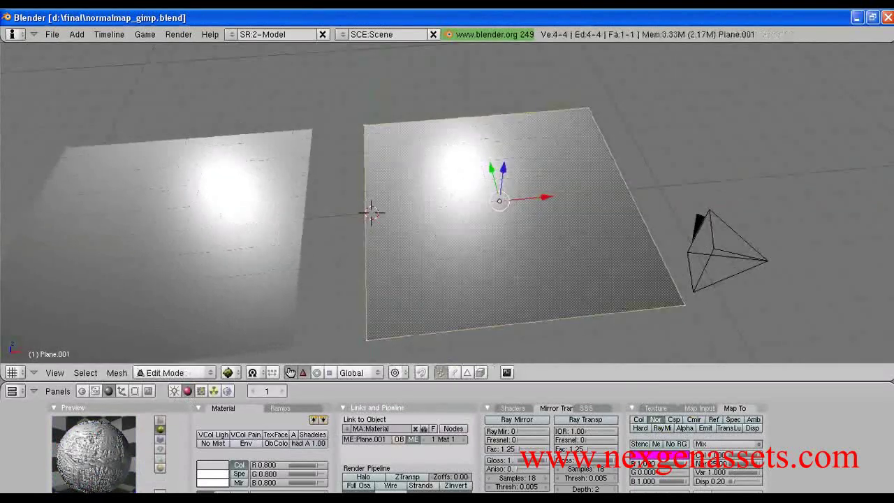
key("u")
left_click(440, 279)
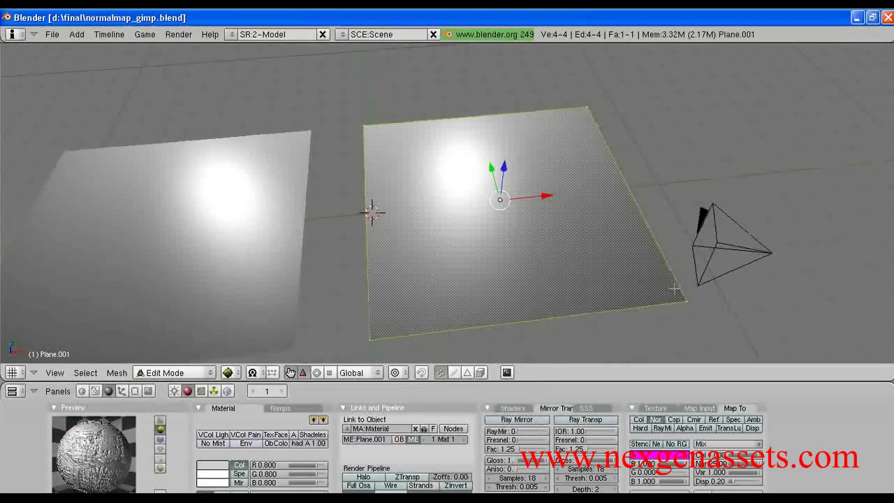
key("Tab")
left_click_drag(436, 289, 431, 320)
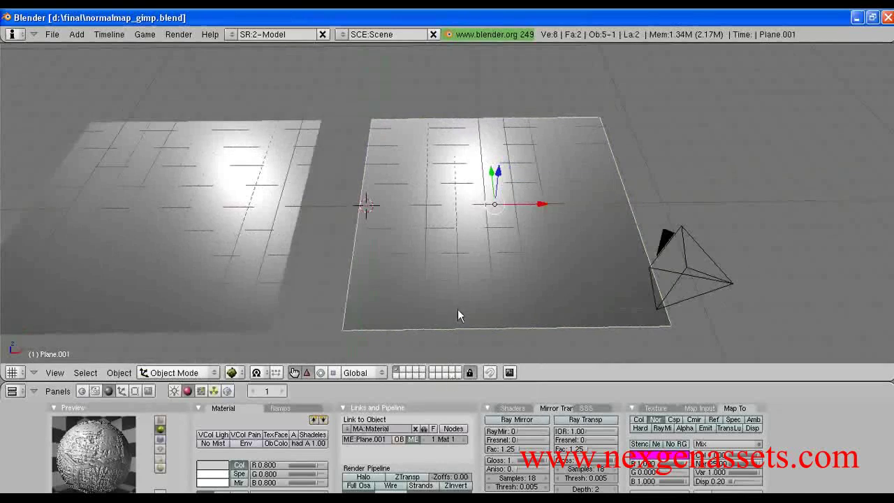
left_click_drag(460, 309, 462, 299)
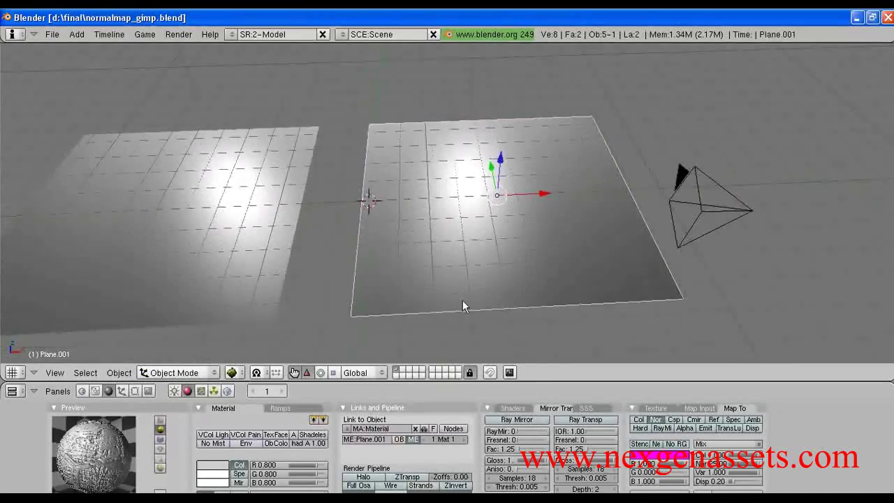
left_click(174, 372)
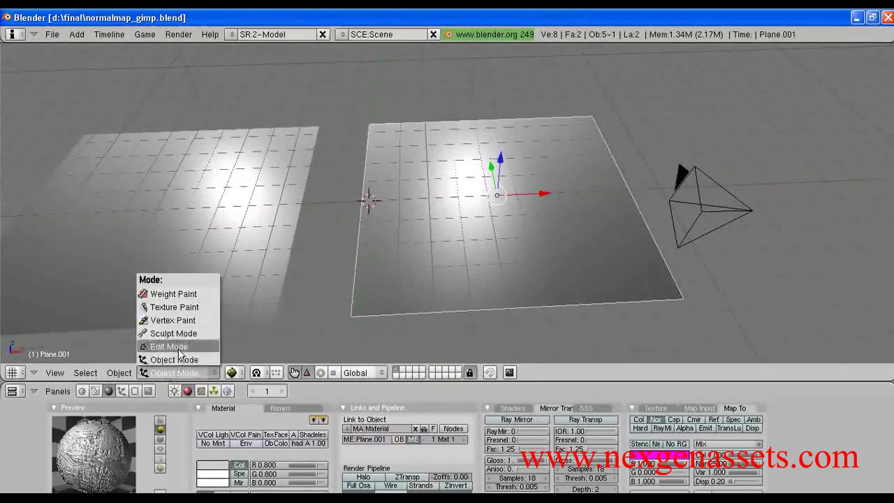
left_click(168, 343)
key("Tab")
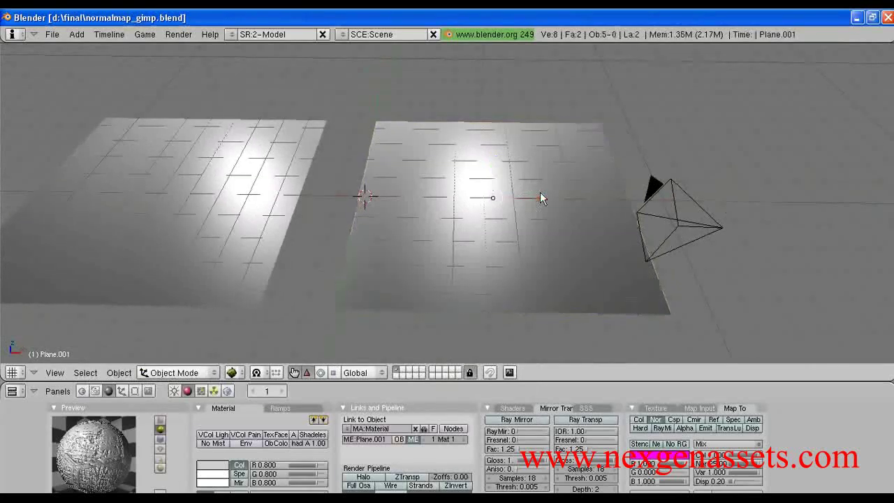
key("a")
right_click(436, 271)
UV unwrap the face of Plane.001 in Edit Mode and return to Object Mode
left_click(209, 372)
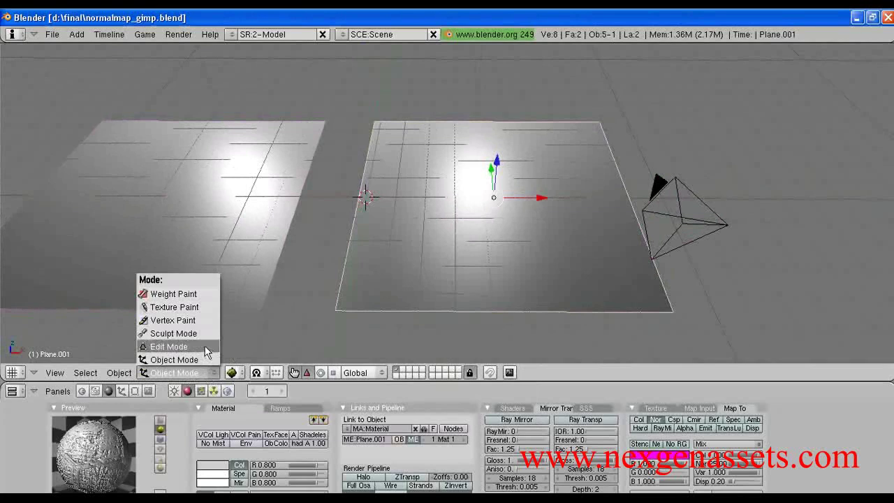
left_click(168, 343)
left_click(117, 373)
mouse_move(155, 333)
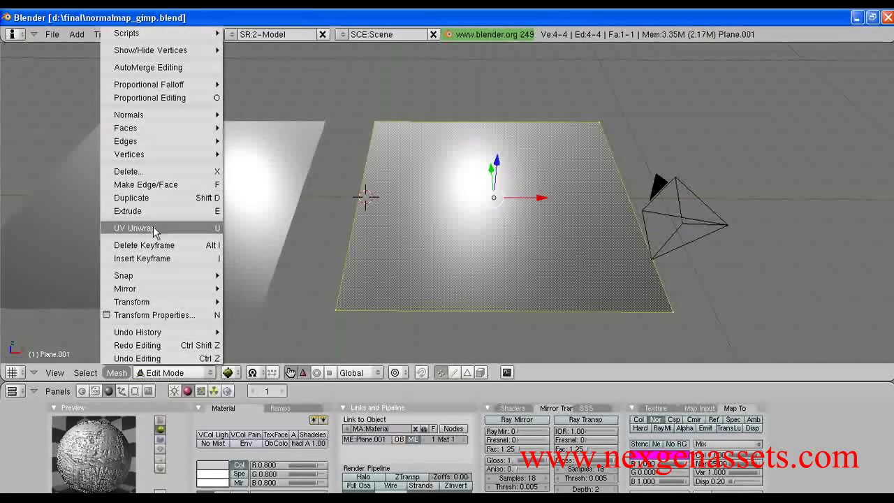
left_click(153, 227)
left_click(153, 226)
scroll(488, 332, "up", 4)
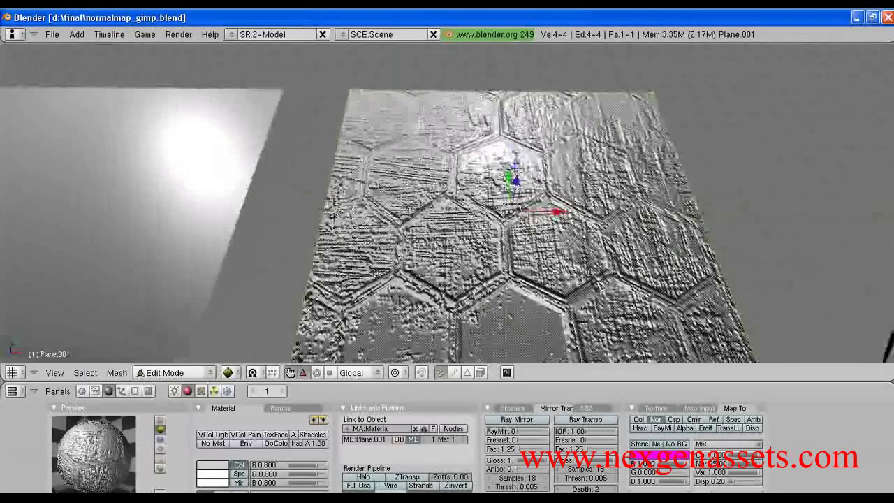
scroll(489, 332, "down", 2)
key("Tab")
scroll(489, 332, "down", 1)
Select the untextured plane, UV unwrap its face in Edit Mode and return to Object Mode
right_click(193, 276)
left_click_drag(194, 277, 264, 287)
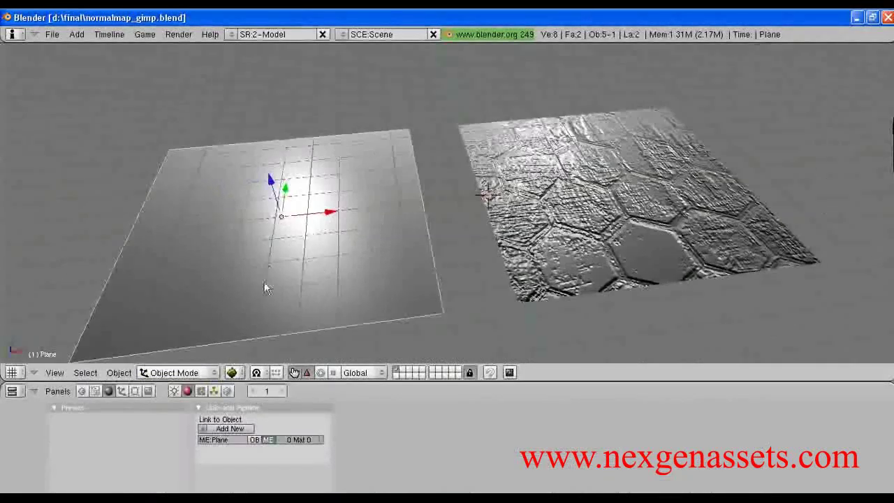
left_click(196, 372)
left_click(169, 347)
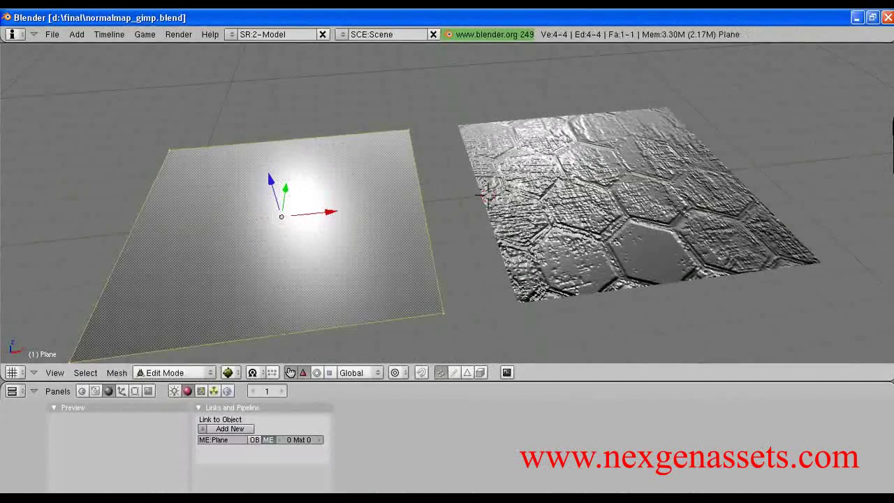
left_click(116, 373)
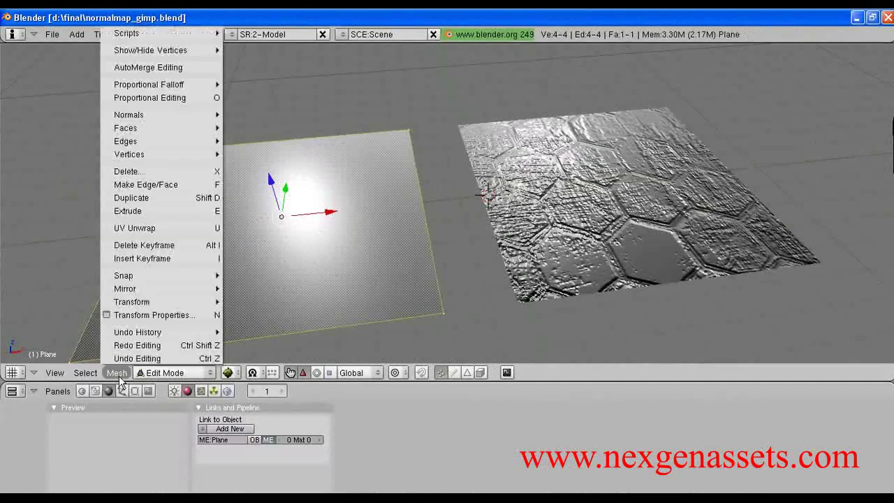
left_click(133, 229)
left_click(160, 232)
key("Tab")
Inspect the relief on Plane.001 up close, and add a new material to the untextured plane
scroll(501, 338, "up", 5)
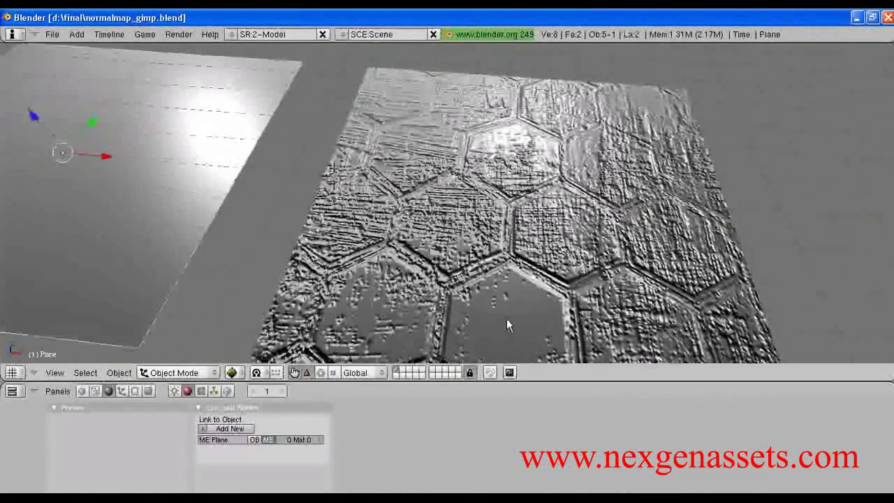
right_click(506, 319)
key("KP_Decimal")
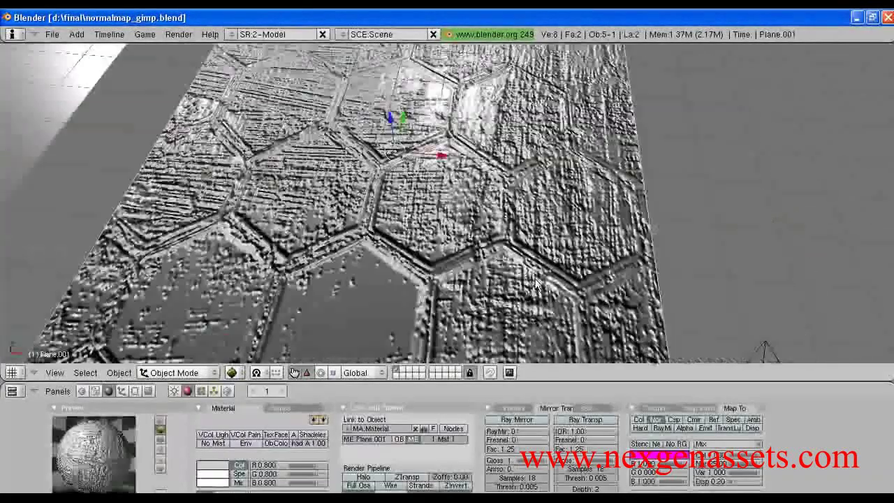
left_click_drag(537, 283, 421, 314)
right_click(377, 299)
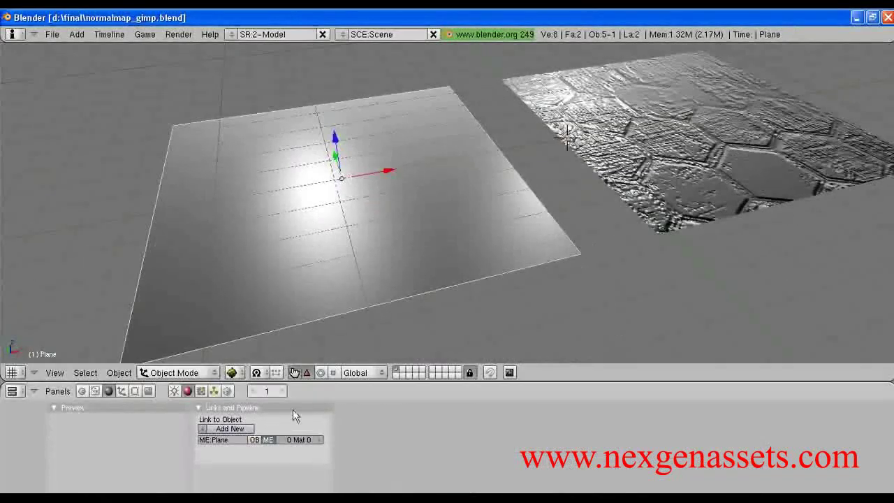
left_click(240, 429)
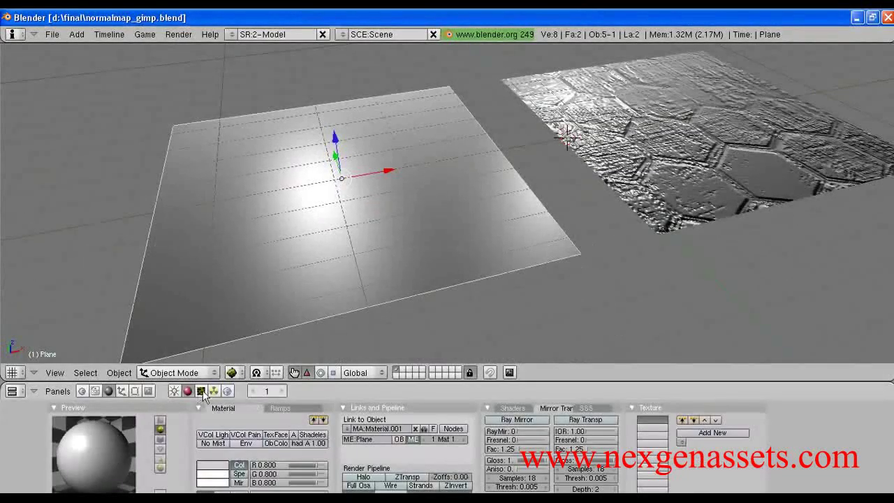
Add a new texture to the untextured plane's material and set its type to Image
left_click(201, 391)
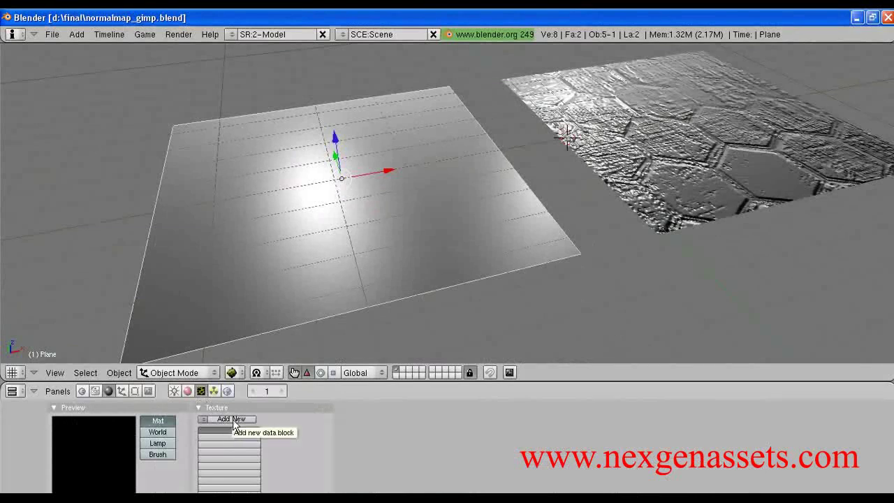
left_click_drag(194, 323, 228, 292)
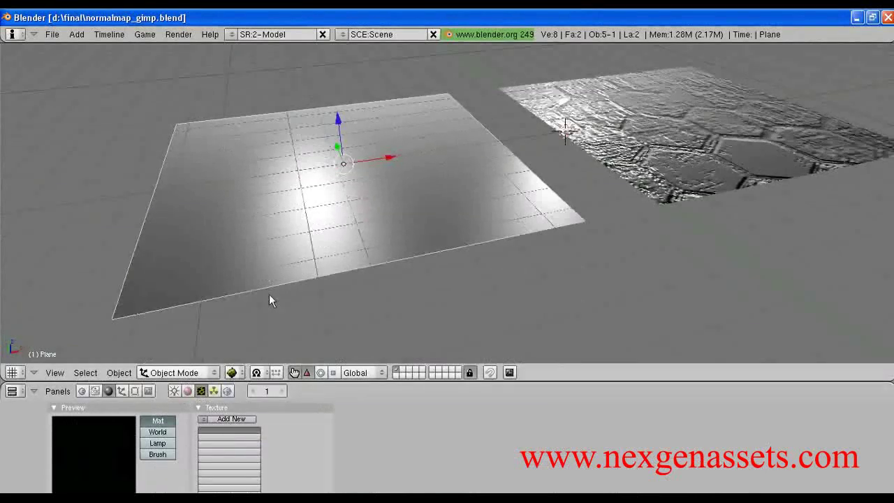
left_click(243, 423)
left_click(295, 434)
left_click(300, 424)
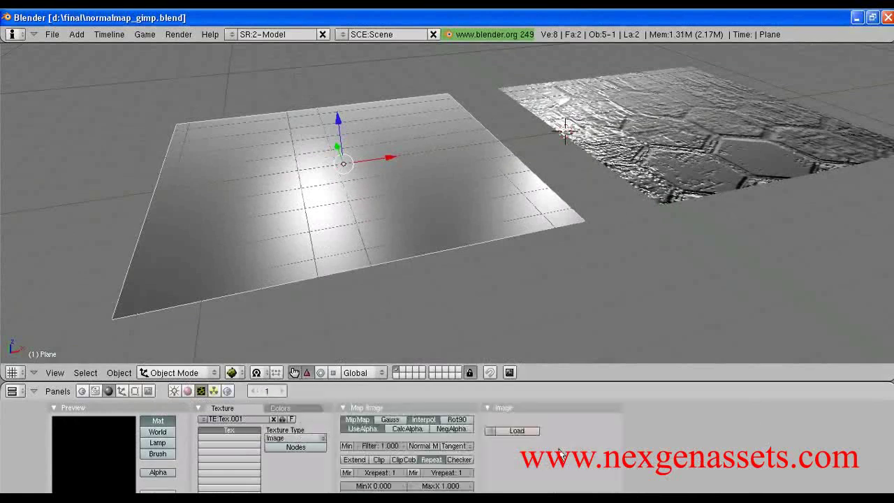
Load Nomalmap_WithoutGrainmerge.tga into the plane's image texture and set its normal space to Tangent
left_click(517, 431)
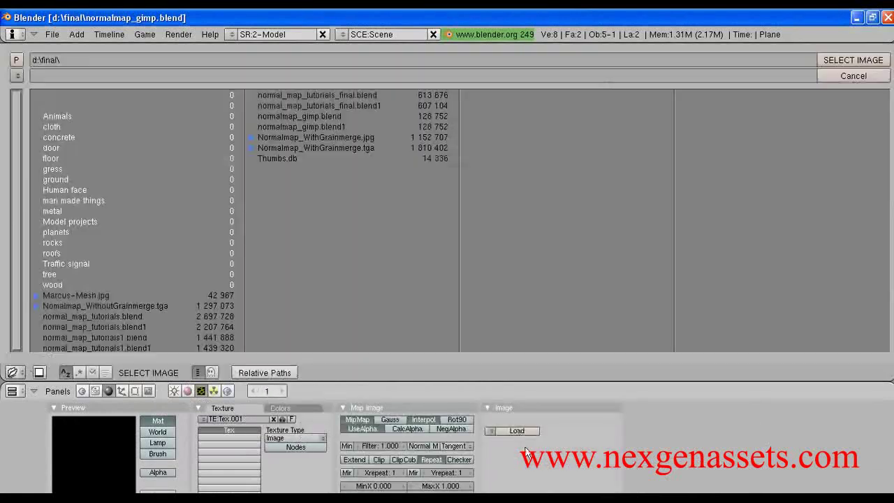
left_click(113, 306)
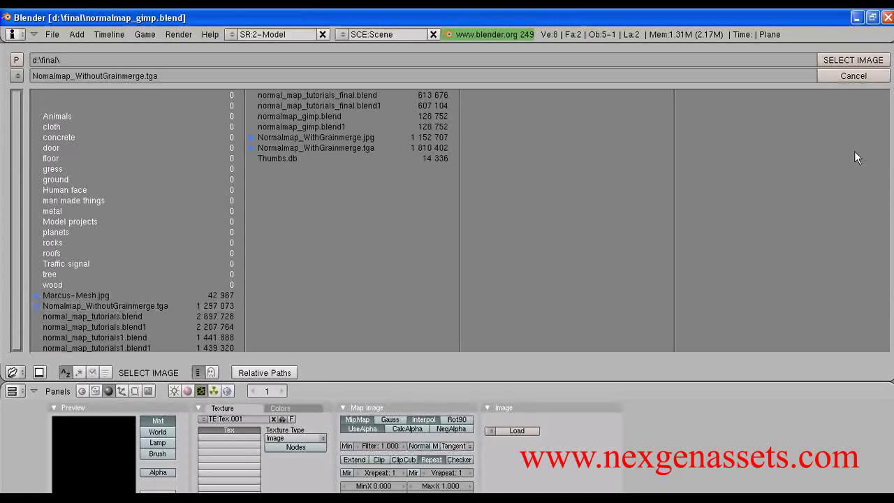
key("Return")
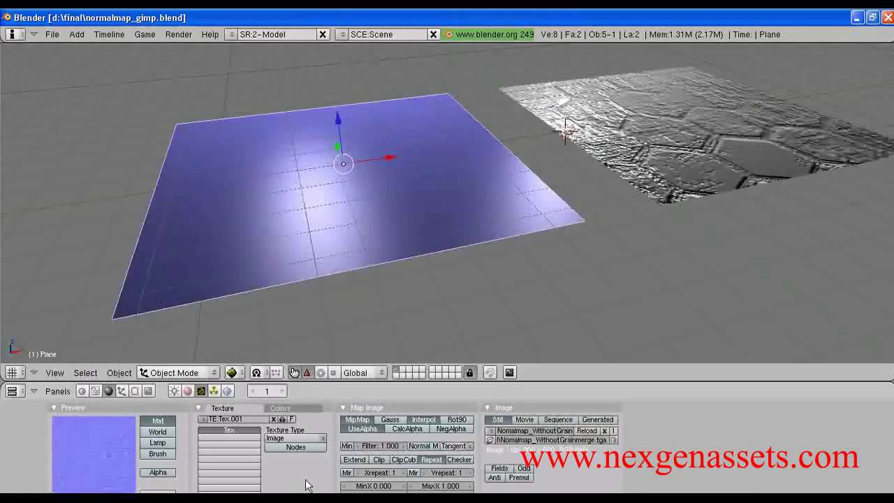
left_click(455, 446)
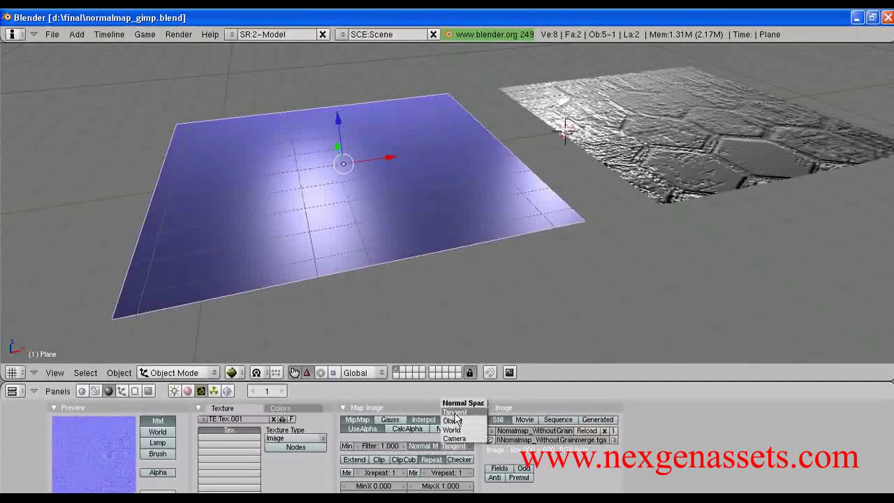
left_click(454, 413)
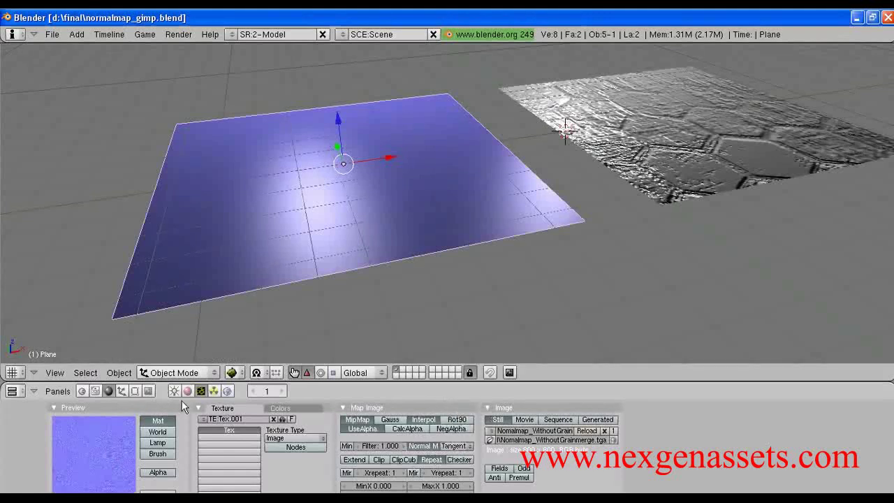
Map the texture to the plane by UV coordinates and make it affect Nor instead of Col
left_click(186, 391)
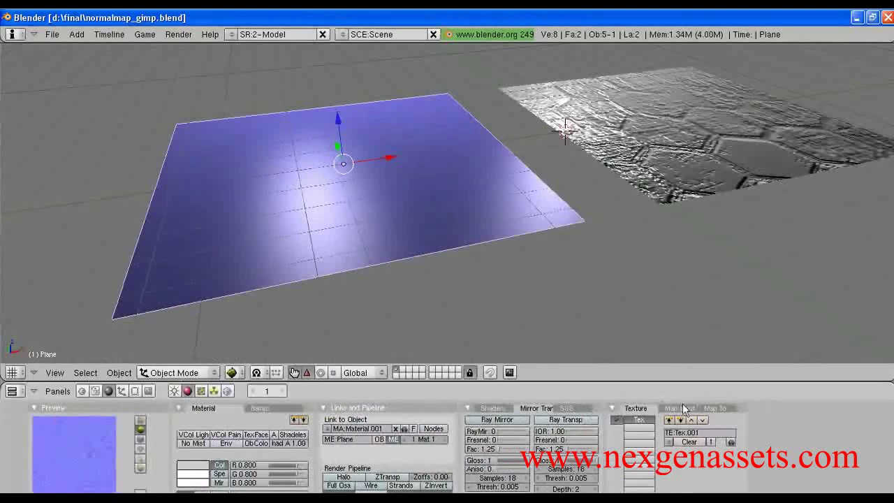
left_click(681, 408)
scroll(619, 341, "up", 2)
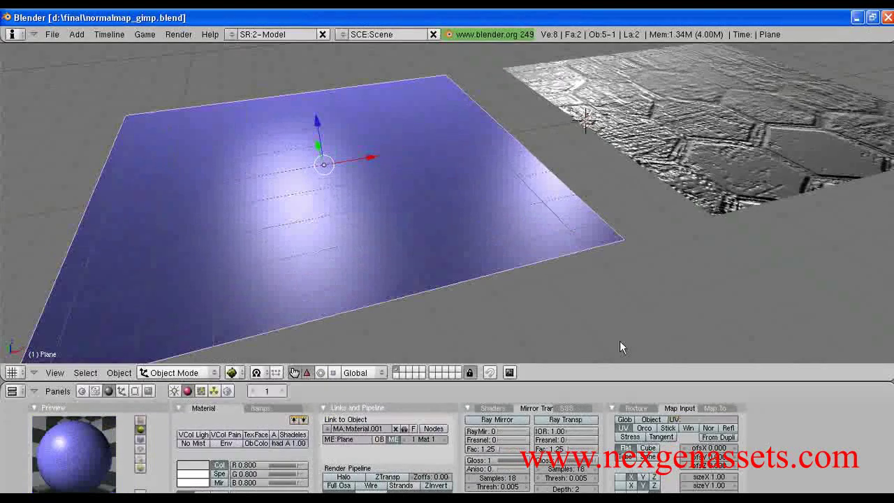
left_click(715, 408)
left_click(636, 419)
left_click(619, 419)
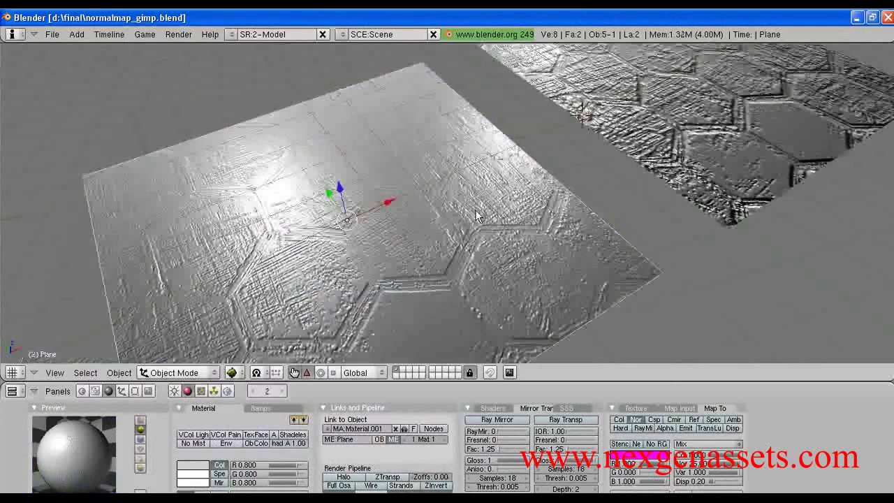
Move the lamp above Plane.001 along the X axis to shift the light across the planes
left_click_drag(476, 216, 585, 104)
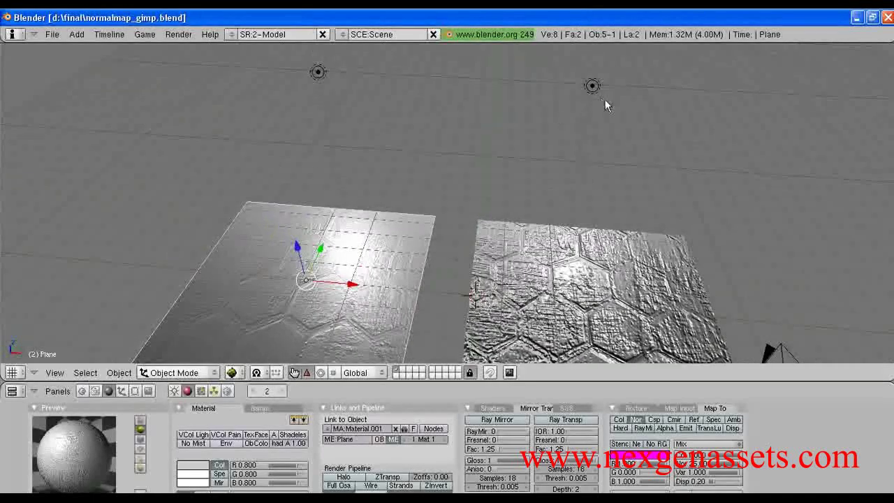
right_click(605, 99)
key("g")
key("x")
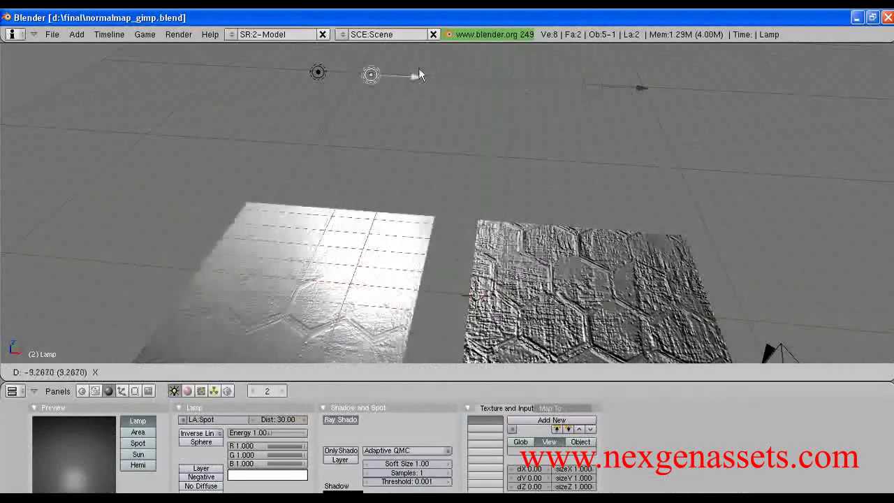
left_click(666, 94)
Compare the relief on both planes, selecting the plane without Grain merge and examining its surface up close
left_click_drag(599, 160, 489, 279)
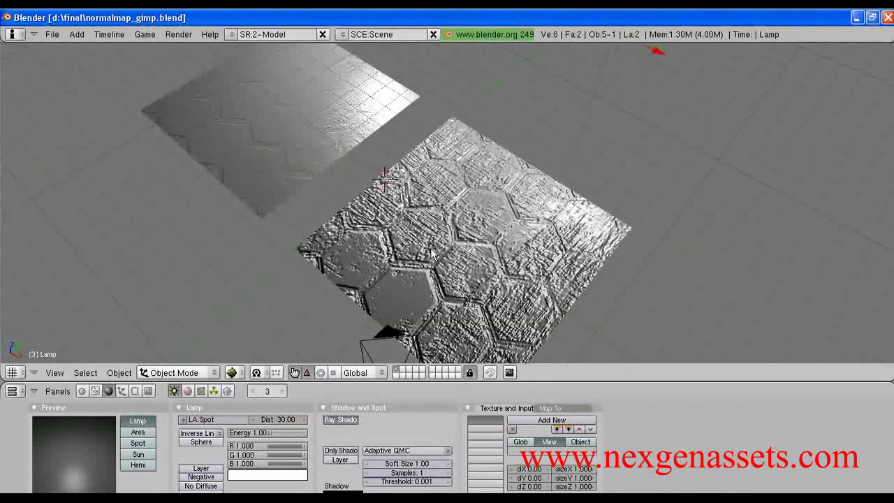
left_click_drag(381, 253, 618, 260)
right_click(372, 250)
scroll(425, 227, "up", 5)
mouse_move(422, 241)
left_mouse_down()
mouse_move(457, 213)
mouse_move(525, 259)
mouse_move(429, 236)
left_mouse_up()
scroll(496, 257, "up", 2)
scroll(496, 254, "up", 1)
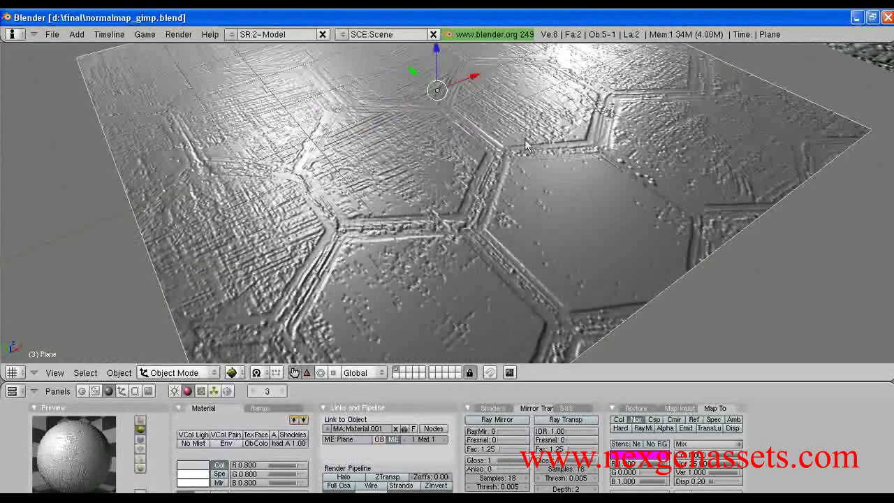
left_click_drag(762, 117, 588, 213)
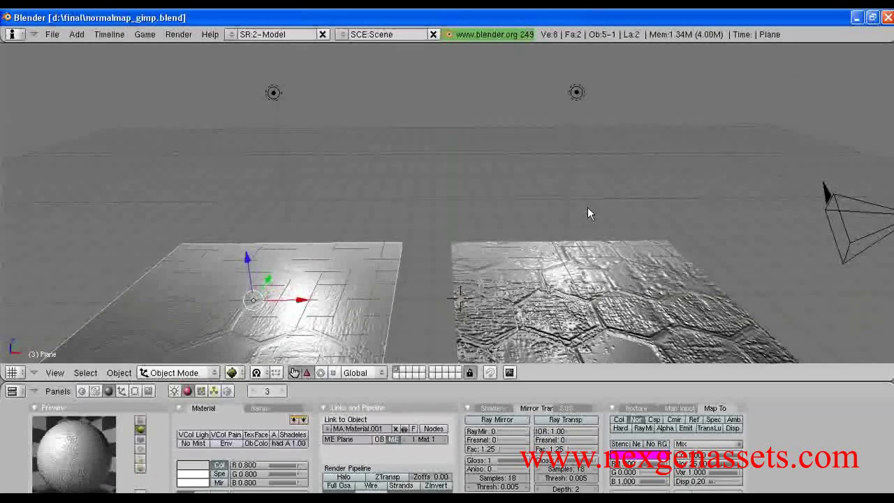